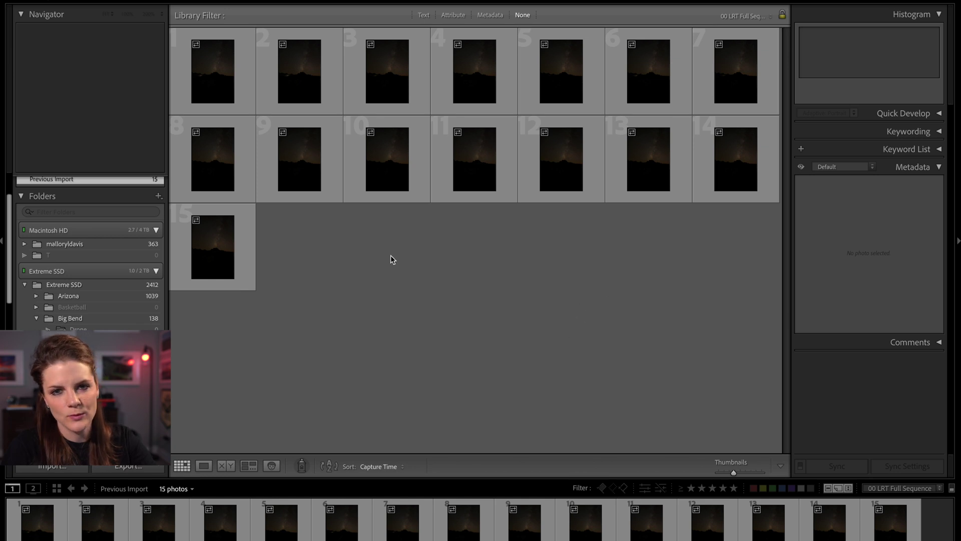
# Open DSC09685.ARW in Develop, inspect its star field at 100%, then fit it back to view.
pyautogui.click(231, 70)
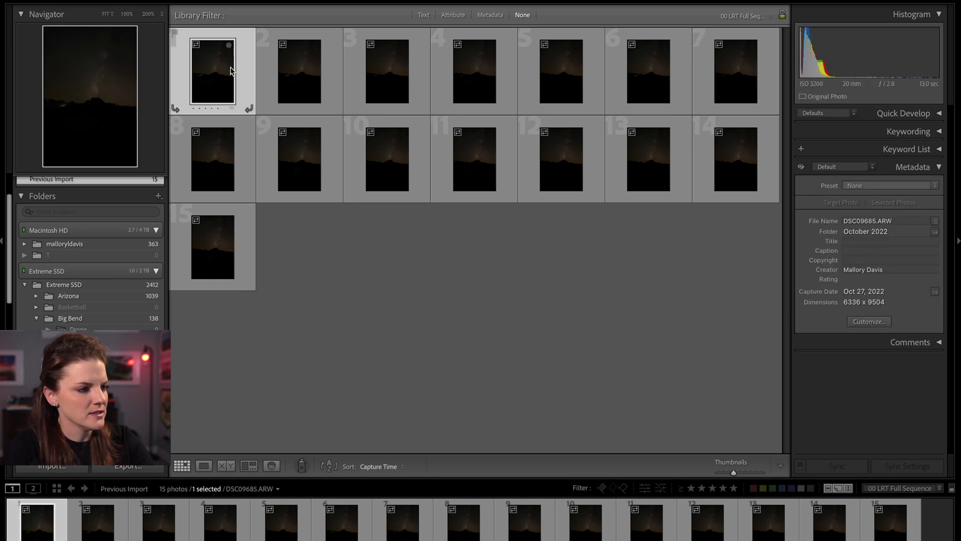
pyautogui.press('d')
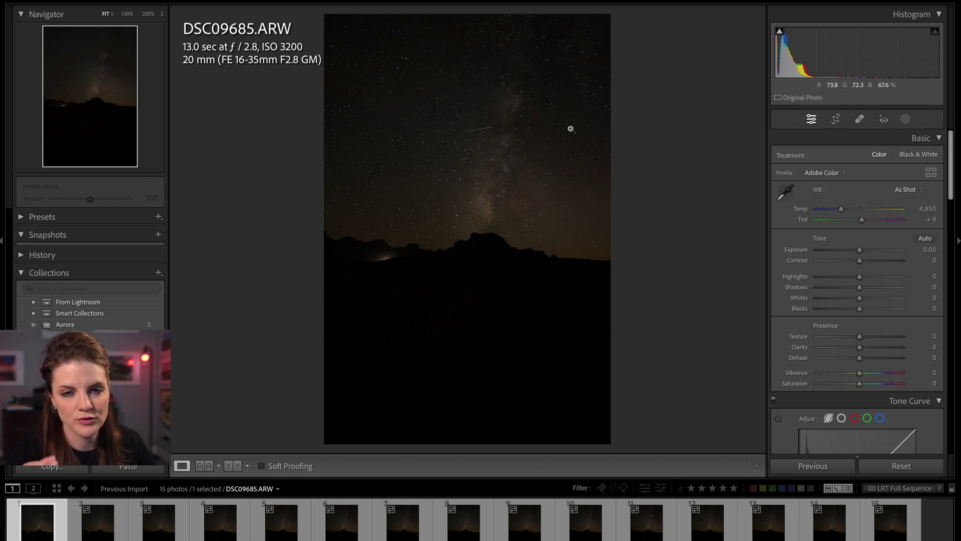
pyautogui.click(578, 111)
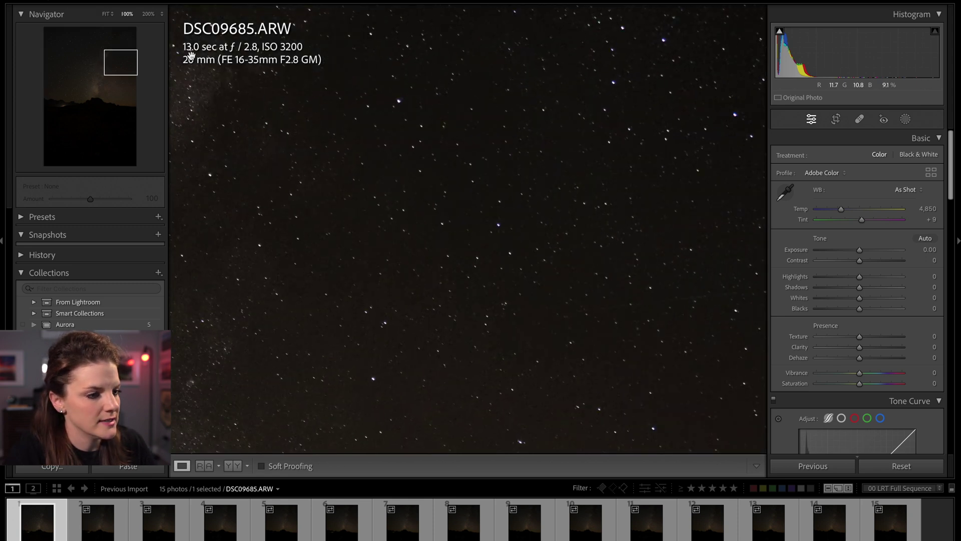
pyautogui.moveTo(284, 24); pyautogui.dragTo(214, 70)
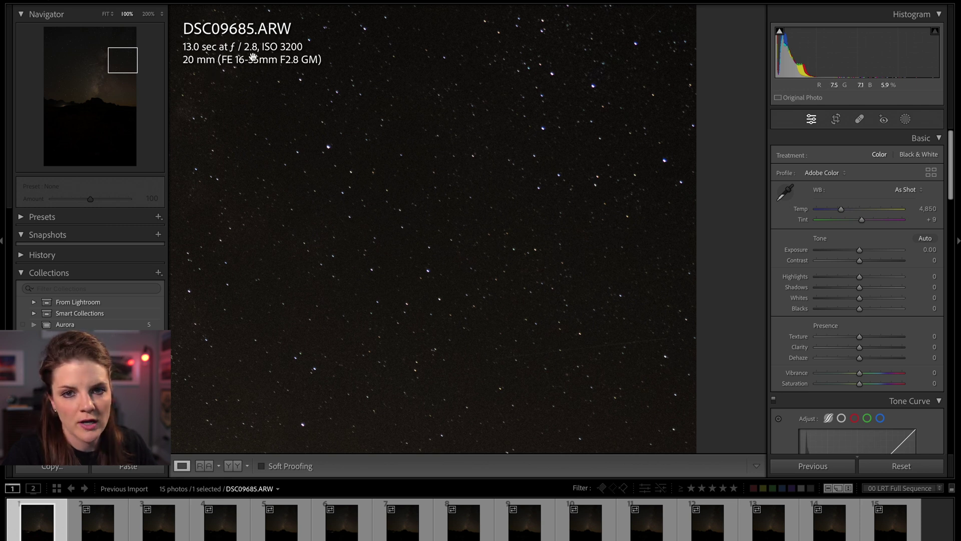
pyautogui.moveTo(322, 150); pyautogui.dragTo(450, 137)
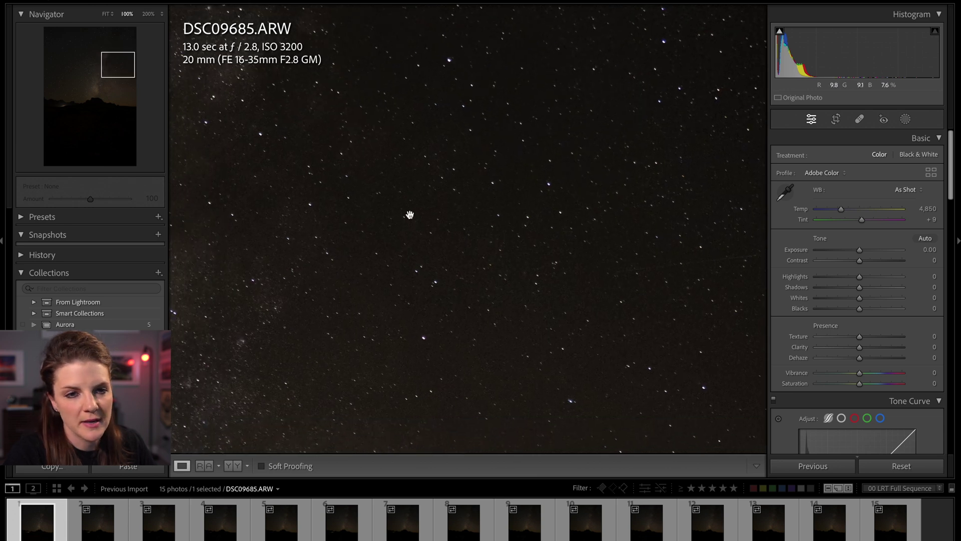
pyautogui.moveTo(587, 253); pyautogui.dragTo(347, 118)
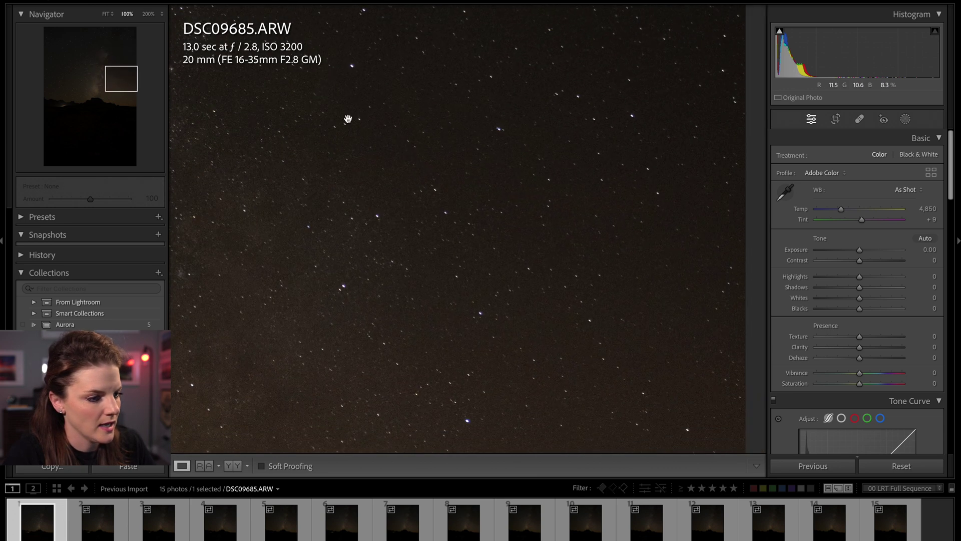
pyautogui.click(479, 241)
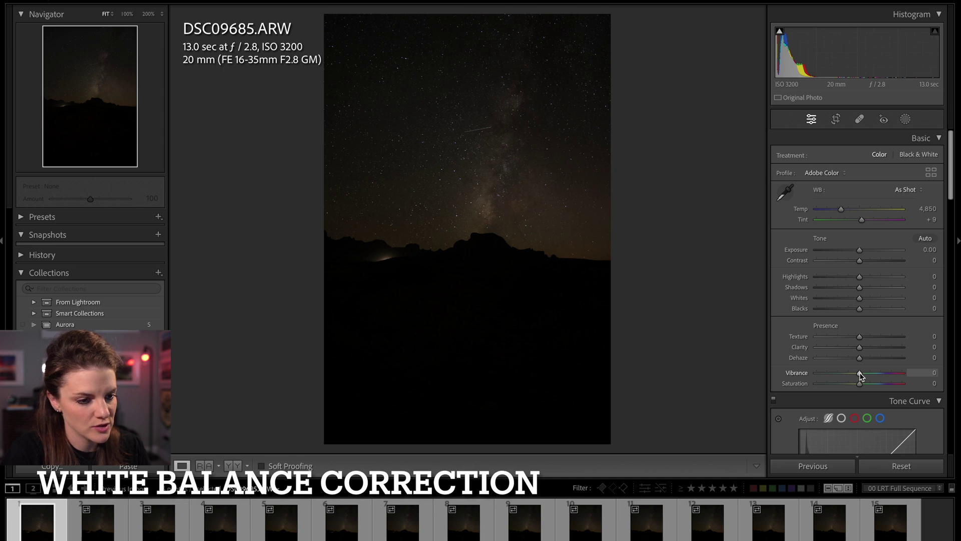
# Push Vibrance and Saturation to +100 and set white balance to Temp 4,200, Tint +11.
pyautogui.moveTo(859, 374); pyautogui.dragTo(914, 376)
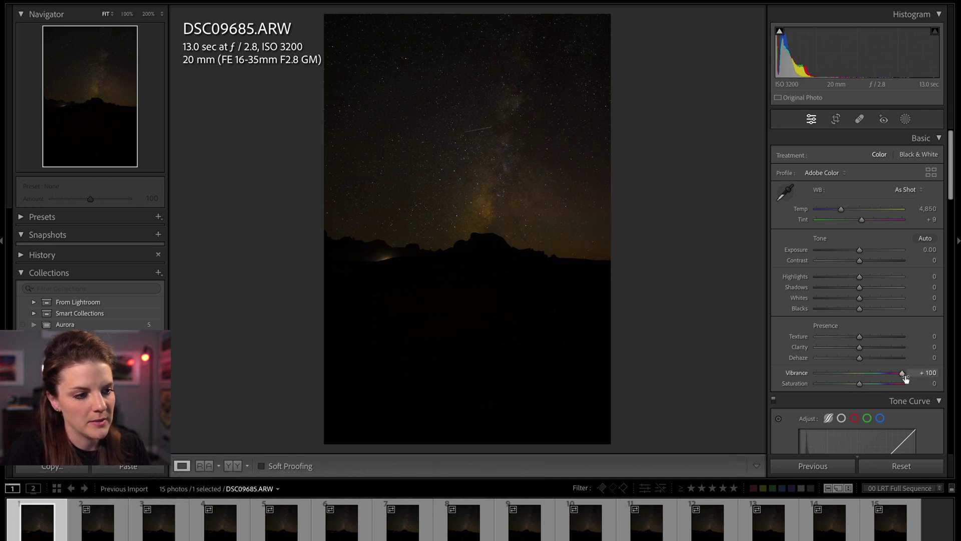
pyautogui.moveTo(860, 386); pyautogui.dragTo(907, 385)
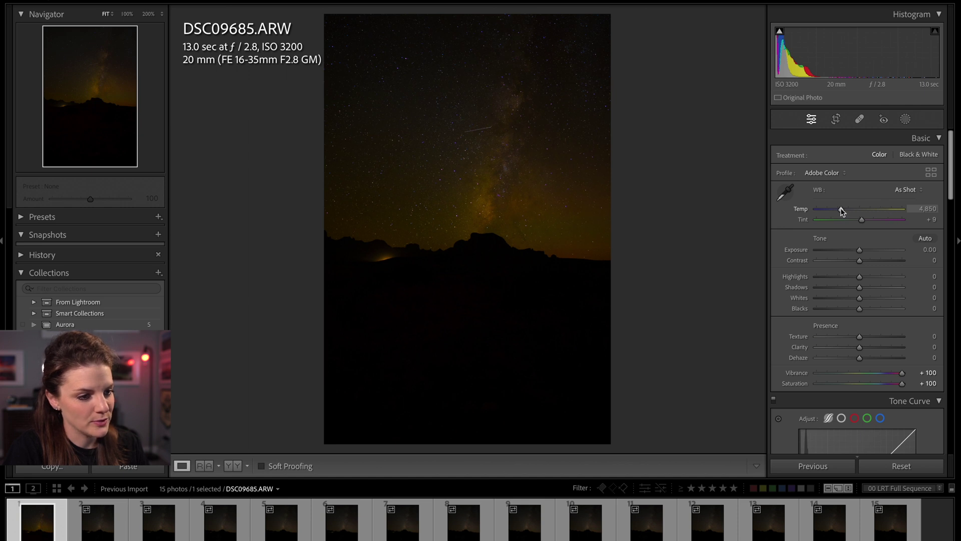
pyautogui.moveTo(841, 211); pyautogui.dragTo(838, 212)
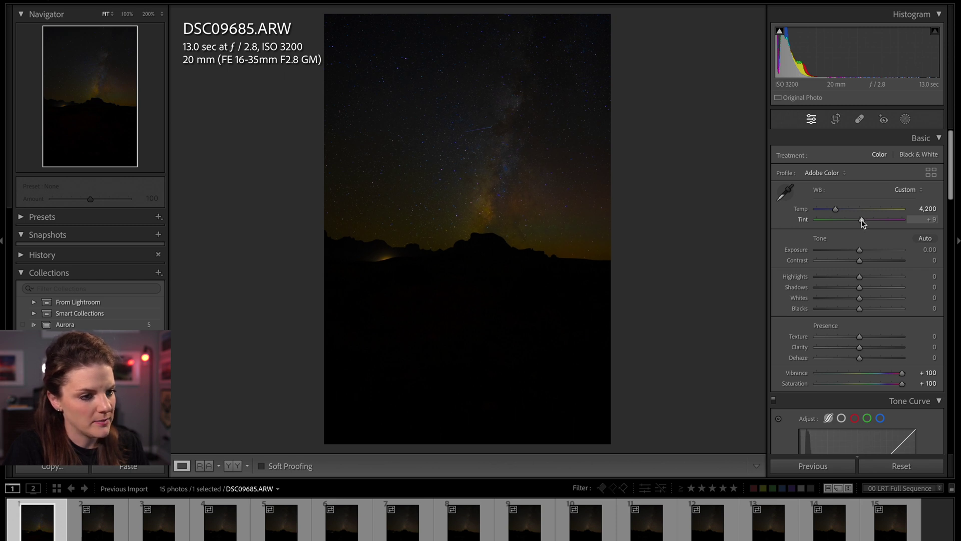
pyautogui.moveTo(862, 222); pyautogui.dragTo(860, 220)
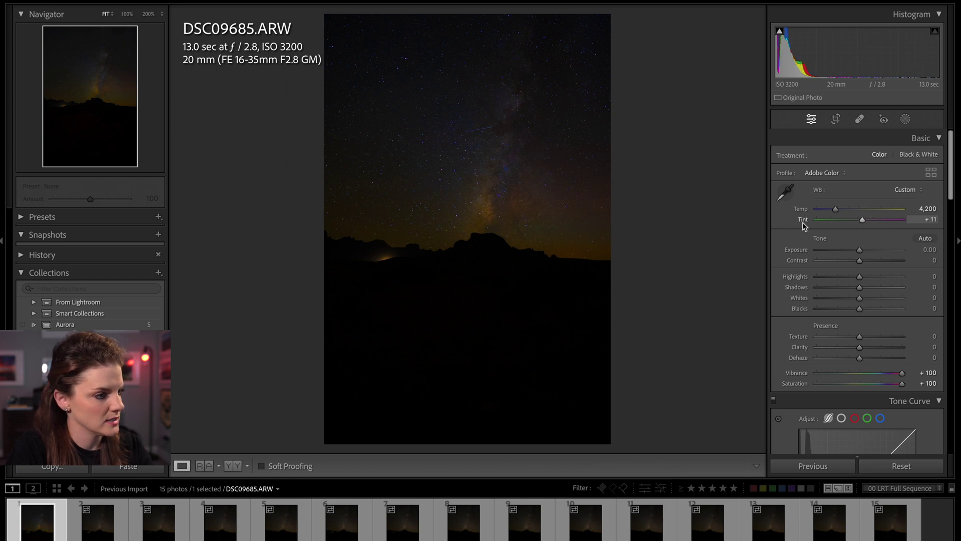
pyautogui.click(431, 211)
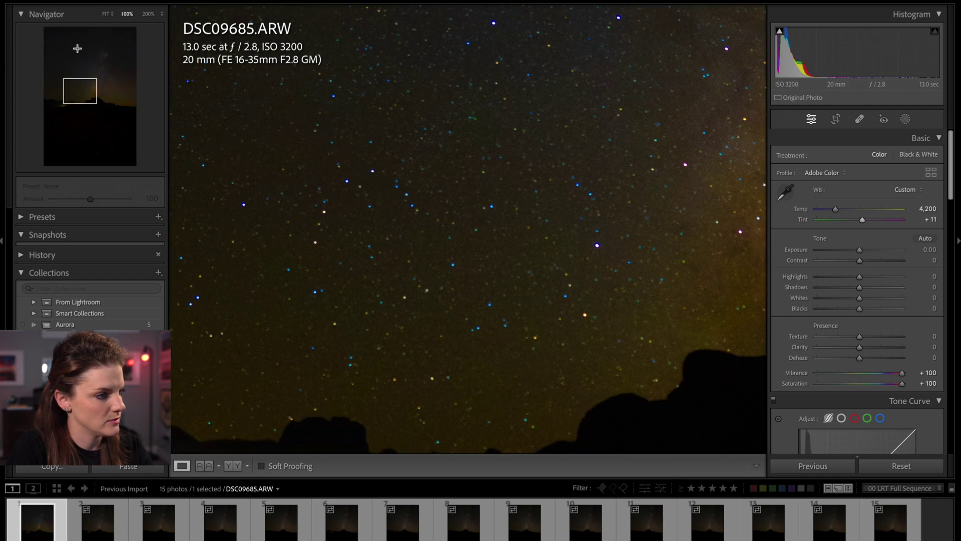
# Zoom out to 50% then 25% toward the horizon and fine-tune Tint to +14.
pyautogui.click(162, 13)
pyautogui.click(163, 14)
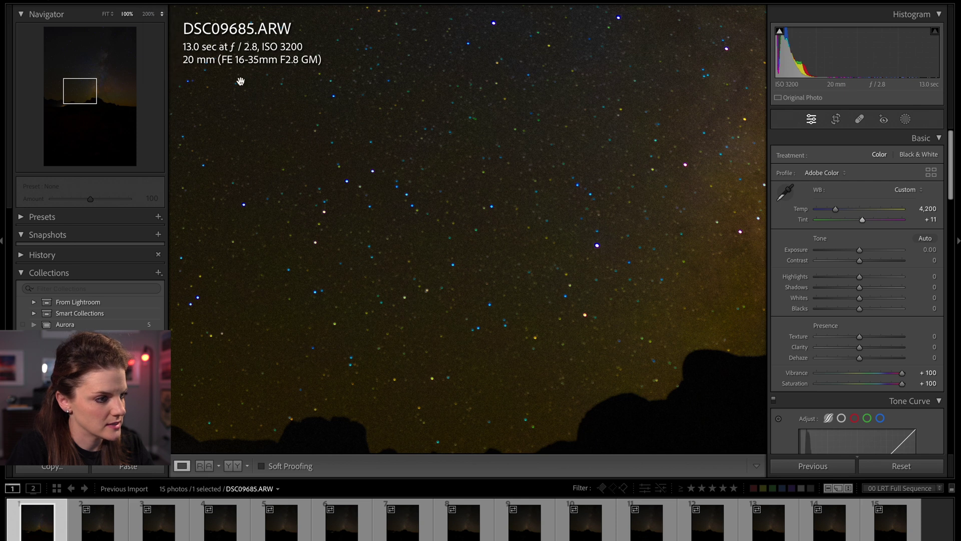
pyautogui.moveTo(385, 200); pyautogui.dragTo(385, 299)
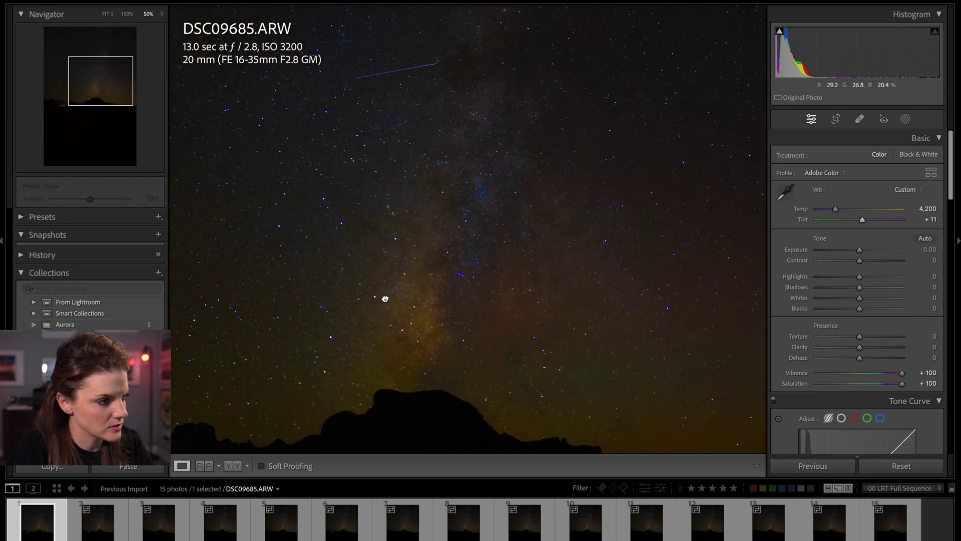
pyautogui.click(162, 14)
pyautogui.click(165, 2)
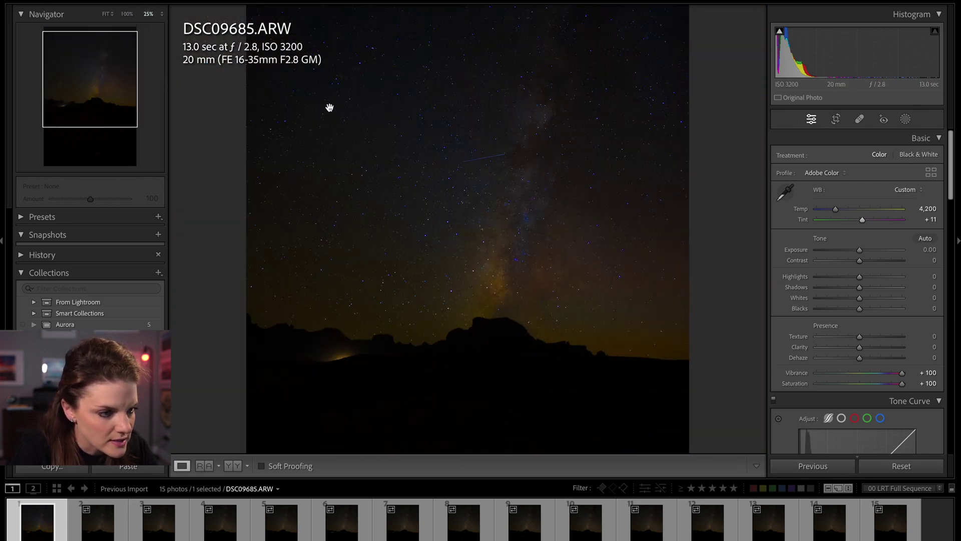
pyautogui.moveTo(511, 168); pyautogui.dragTo(446, 219)
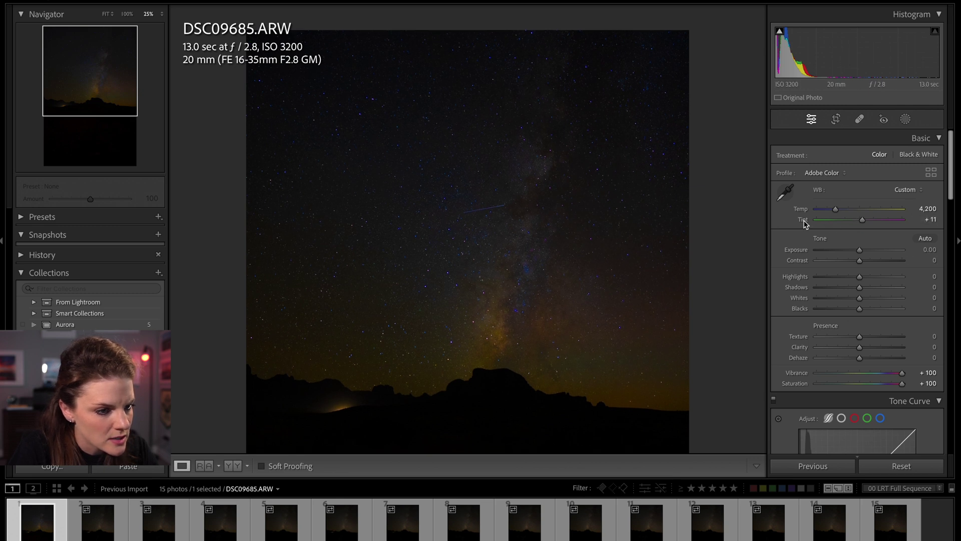
pyautogui.moveTo(861, 220)
pyautogui.mouseDown()
pyautogui.moveTo(847, 224)
pyautogui.moveTo(871, 220)
pyautogui.moveTo(863, 223)
pyautogui.mouseUp()
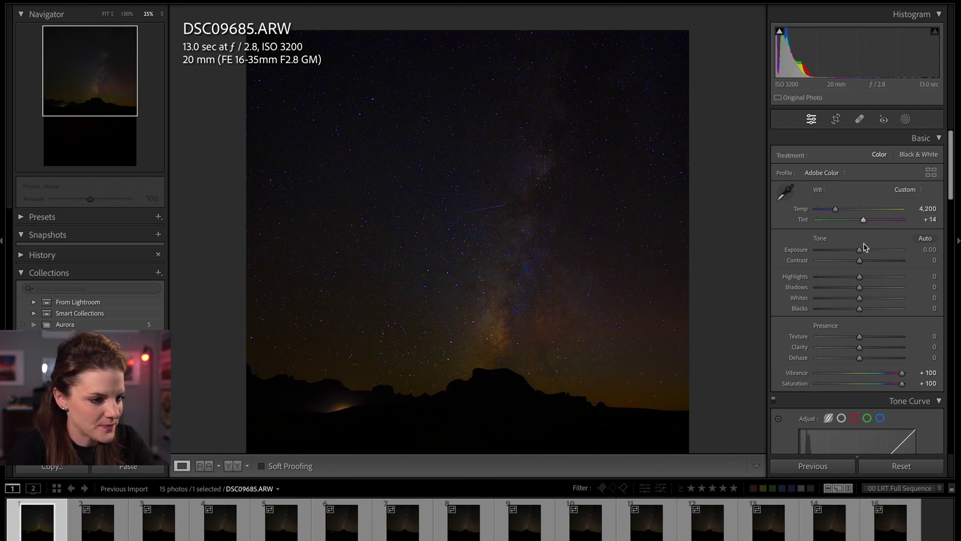
# Reset Vibrance and Saturation to 0 and compare the before and after versions.
pyautogui.doubleClick(798, 374)
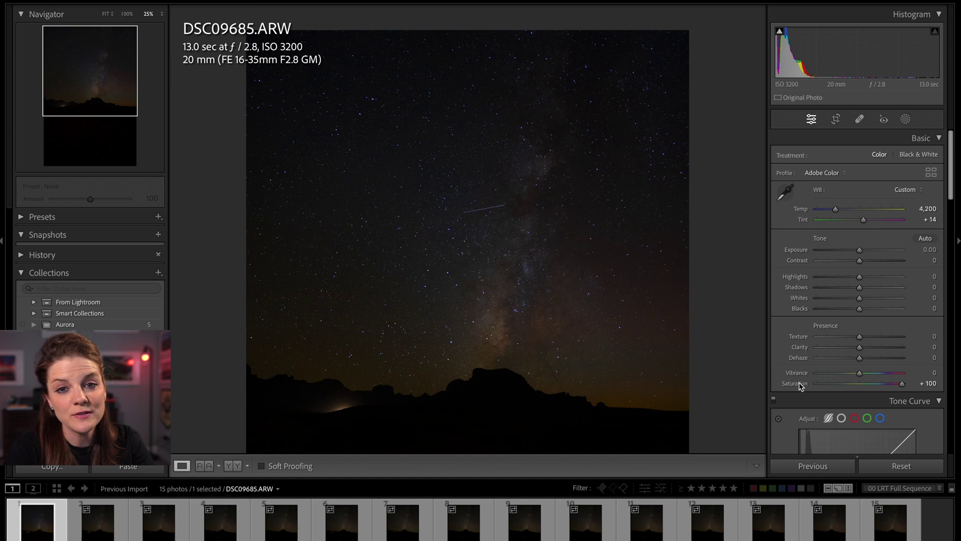
pyautogui.doubleClick(798, 384)
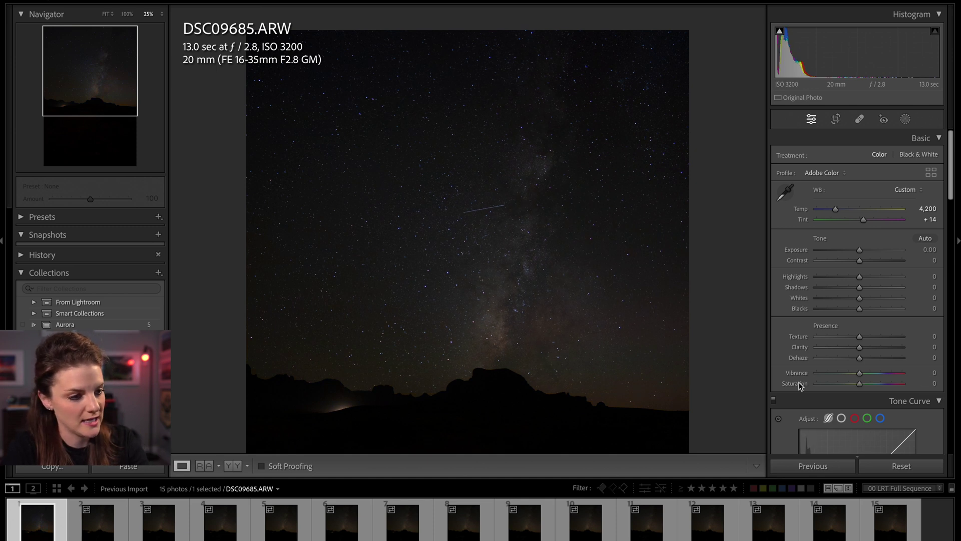
pyautogui.press('\\')
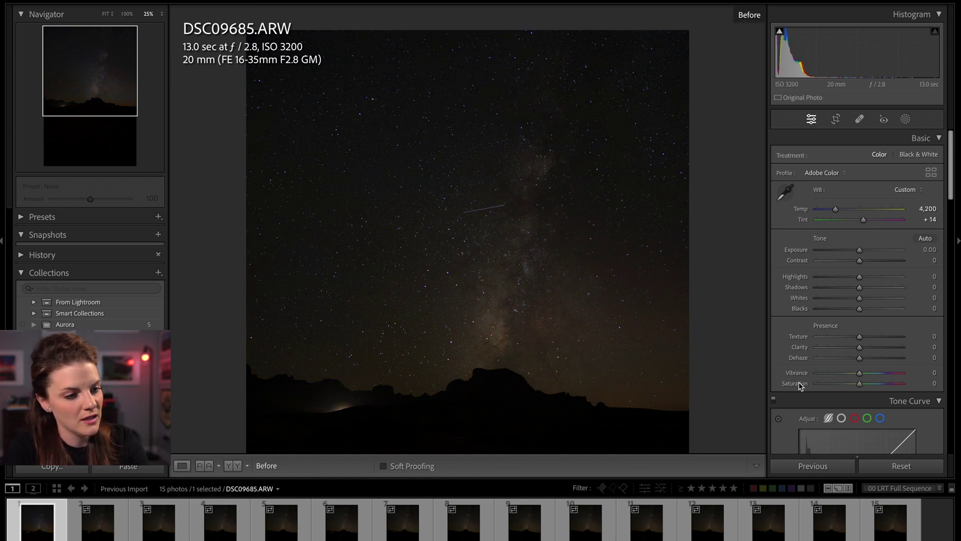
pyautogui.press('\\')
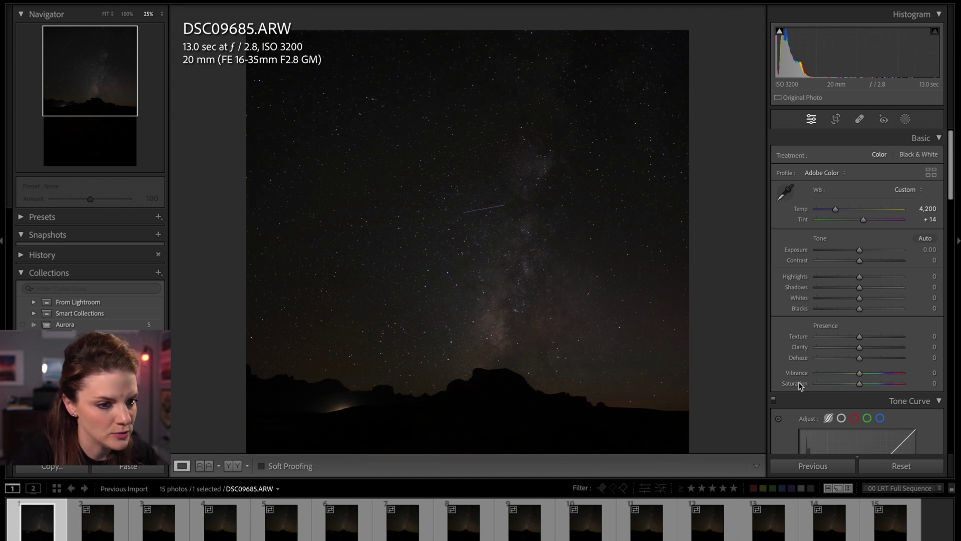
# Enable chromatic aberration removal and Sony FE 16-35mm F2.8 GM lens profile corrections, toggling to compare.
pyautogui.moveTo(951, 190); pyautogui.dragTo(951, 365)
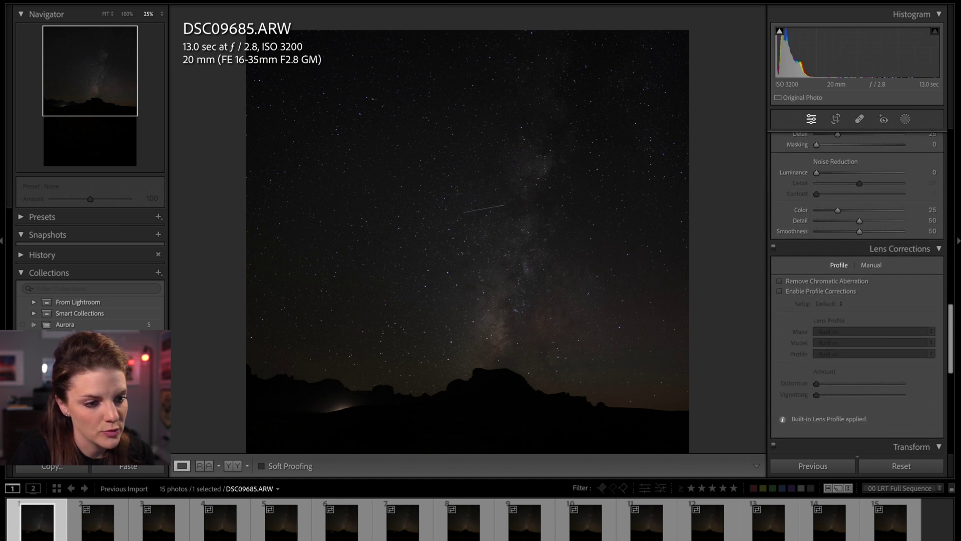
pyautogui.click(836, 284)
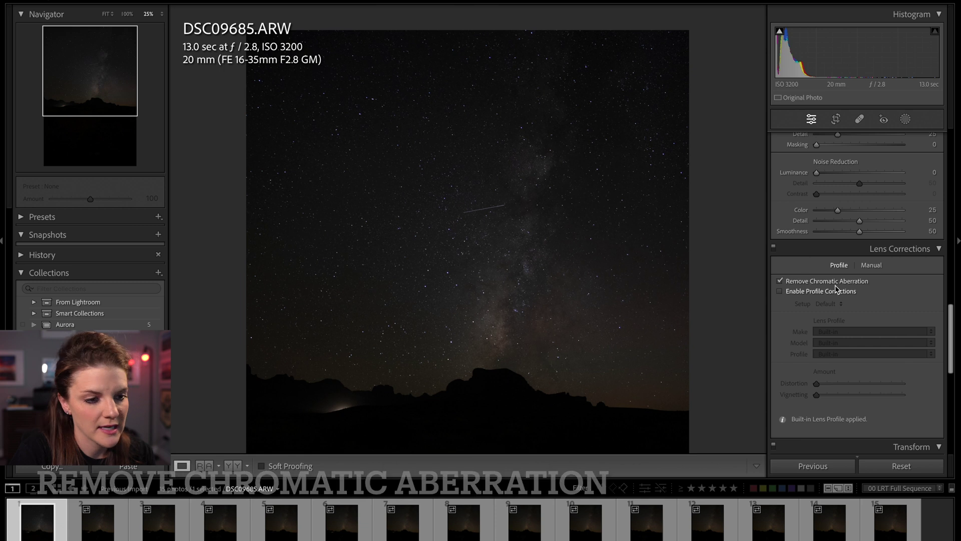
pyautogui.click(780, 292)
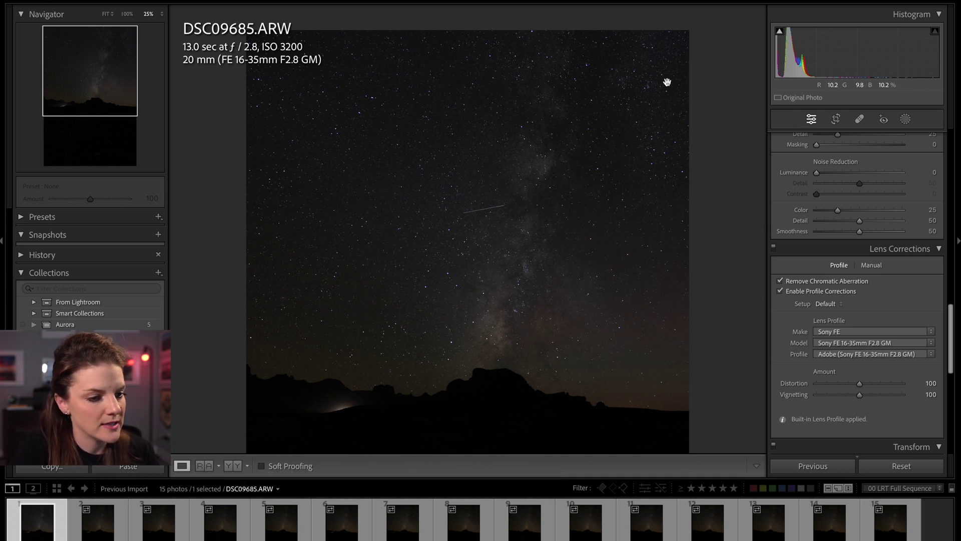
pyautogui.click(779, 291)
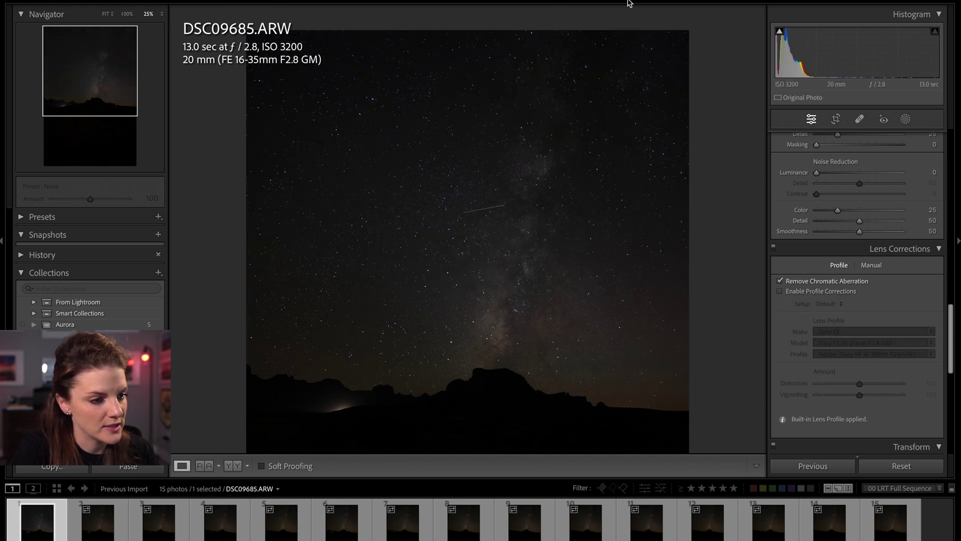
pyautogui.click(780, 292)
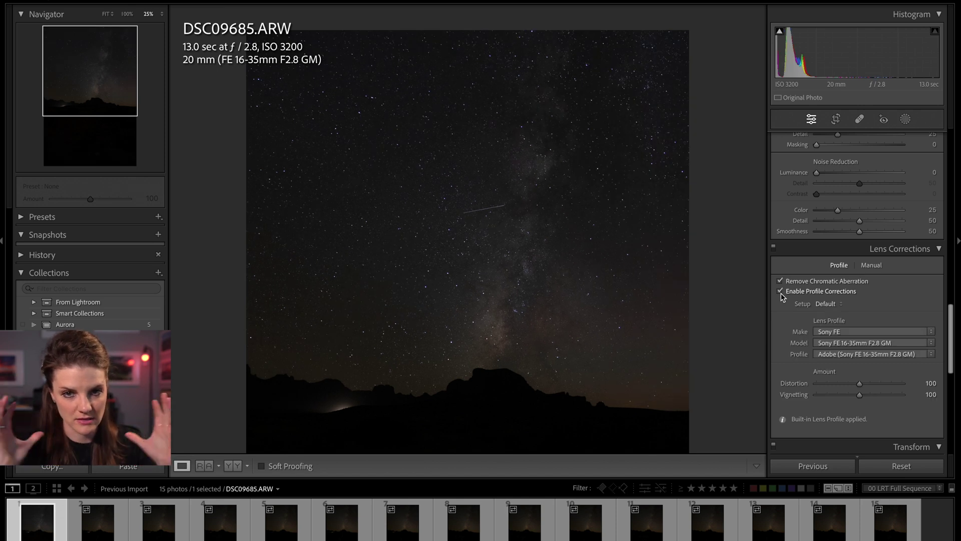
pyautogui.scroll(15, 864, 259)
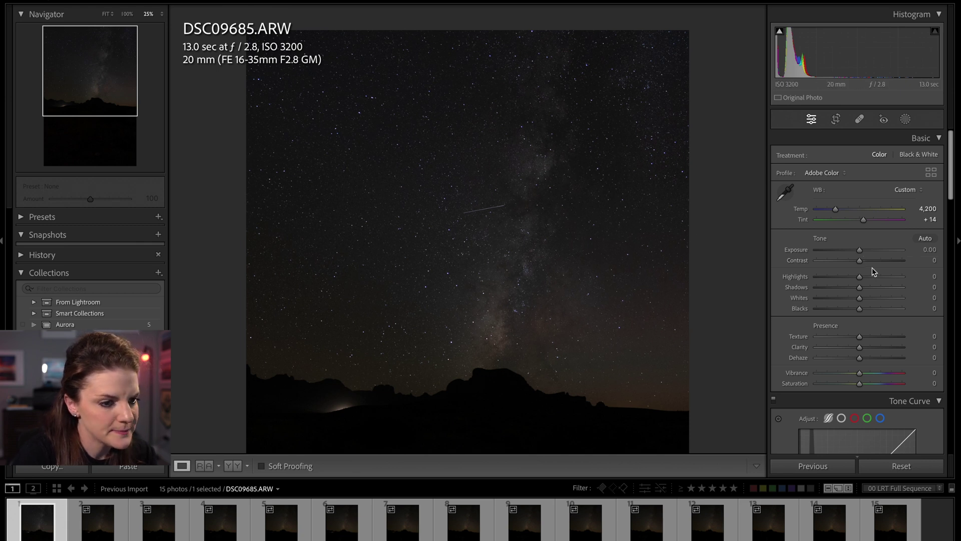
# Raise Exposure to +0.50 and Contrast to +29.
pyautogui.moveTo(859, 250); pyautogui.dragTo(861, 249)
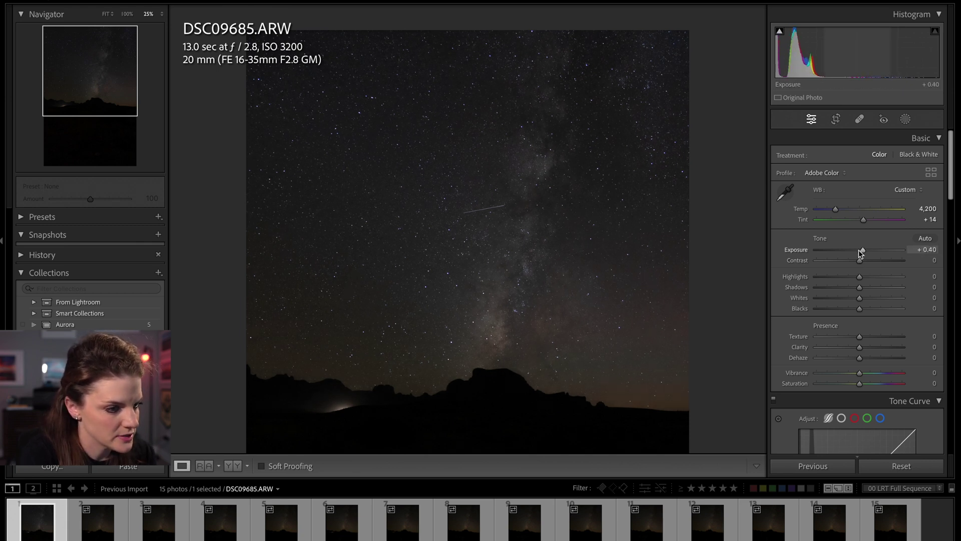
pyautogui.press('Up')
pyautogui.press('Up')
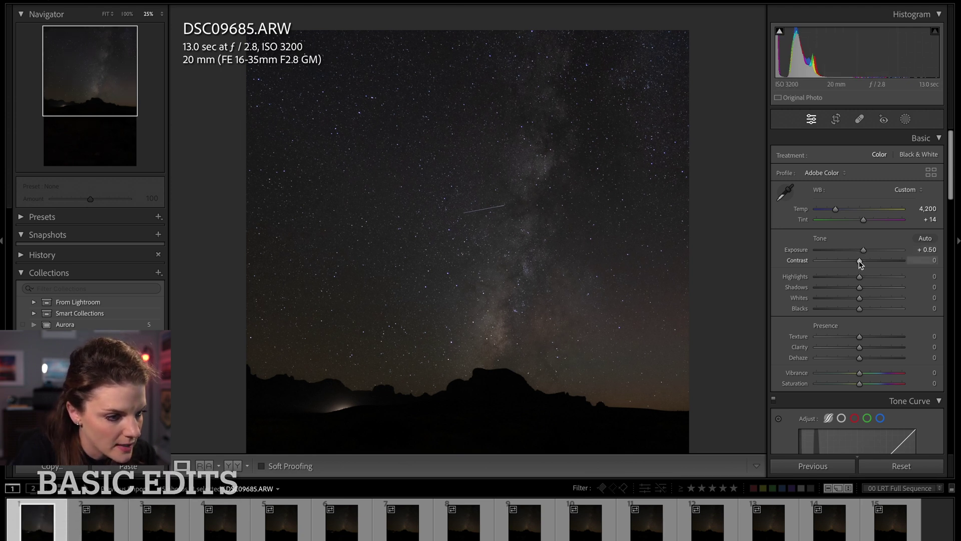
pyautogui.moveTo(859, 261); pyautogui.dragTo(872, 260)
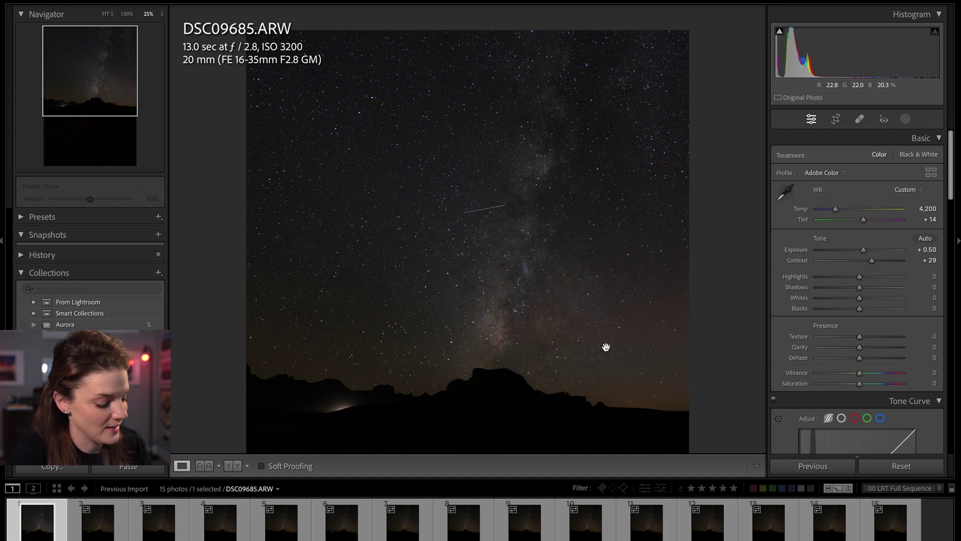
# Alt-drag Whites while watching the clipping preview, settling at +35.
pyautogui.press('alt')
pyautogui.keyDown('alt'); pyautogui.click(860, 298); pyautogui.keyUp('alt')
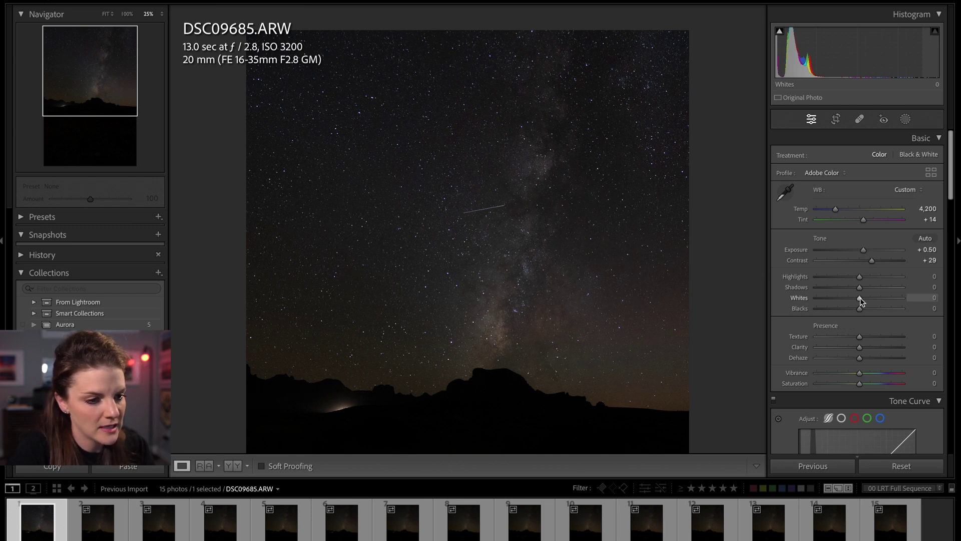
pyautogui.moveTo(860, 298); pyautogui.dragTo(883, 300)
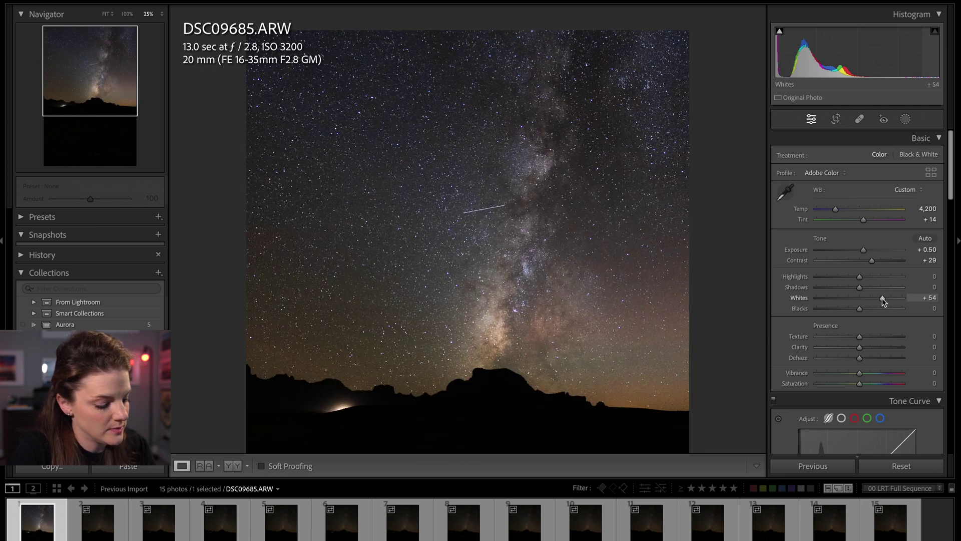
pyautogui.keyDown('alt'); pyautogui.click(883, 299); pyautogui.keyUp('alt')
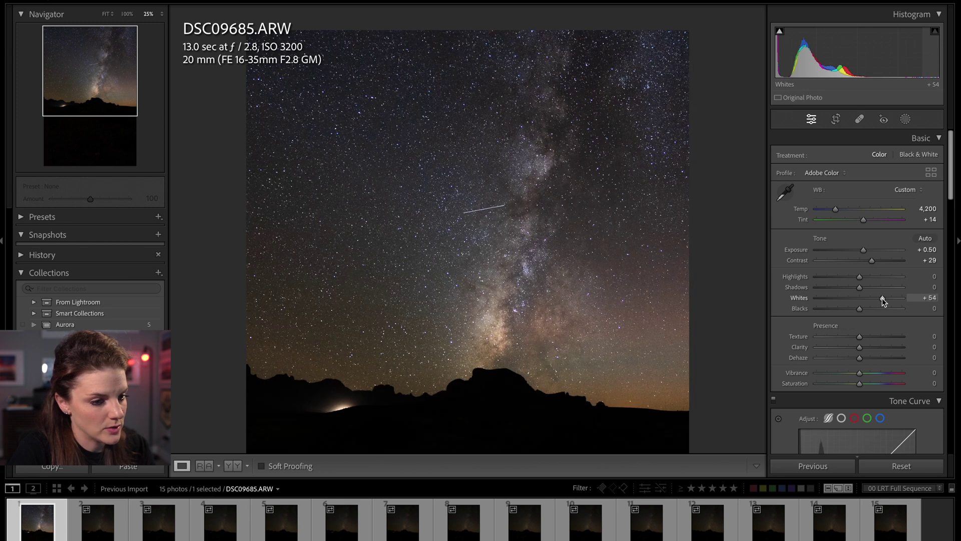
pyautogui.moveTo(883, 299); pyautogui.dragTo(874, 299)
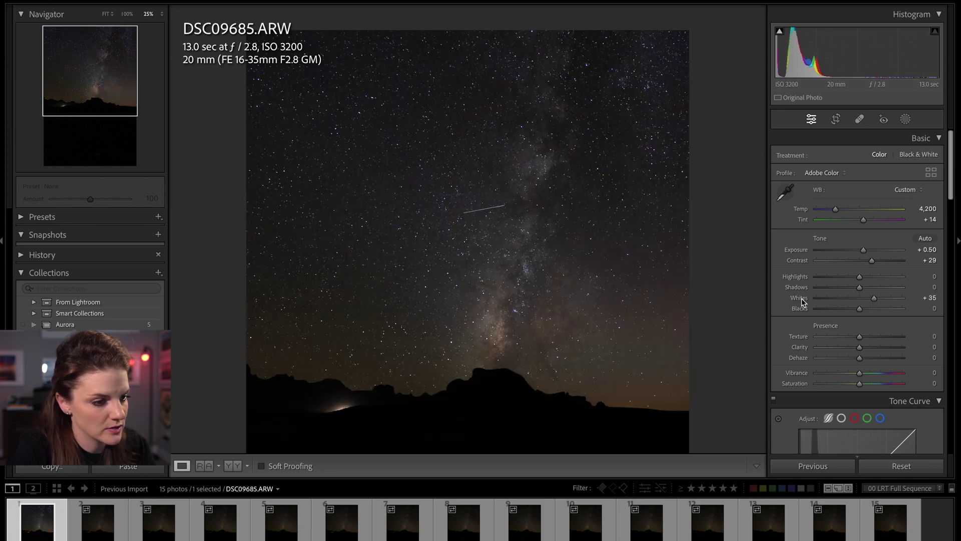
pyautogui.moveTo(874, 299); pyautogui.dragTo(874, 299)
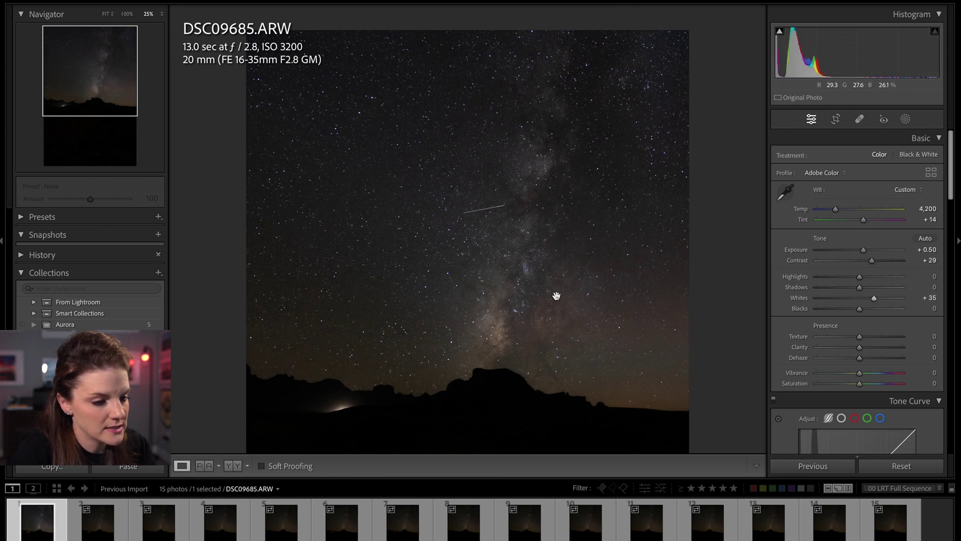
# Raise Exposure to +1.10 and Contrast to +59.
pyautogui.scroll(1, 697, 329)
pyautogui.scroll(-3, 876, 316)
pyautogui.scroll(-4, 876, 318)
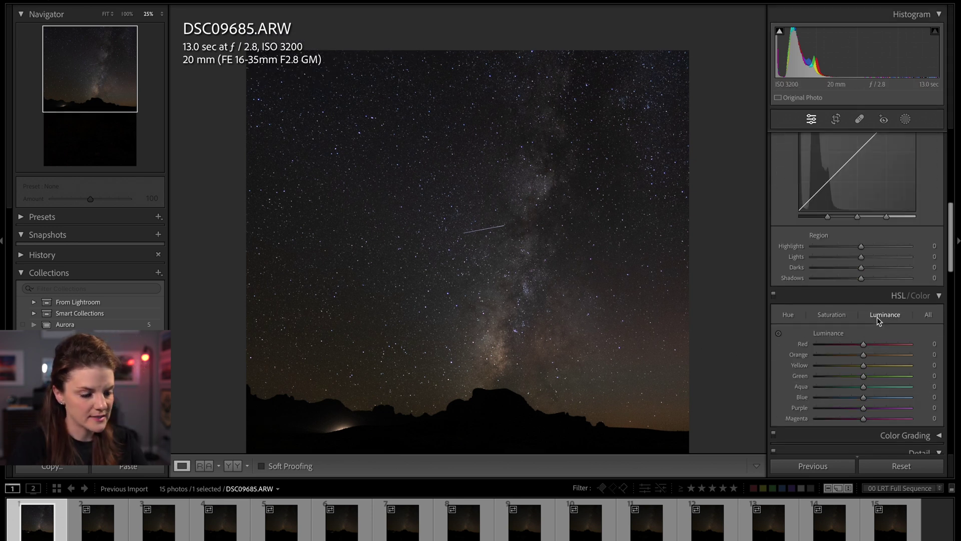
pyautogui.scroll(6, 873, 254)
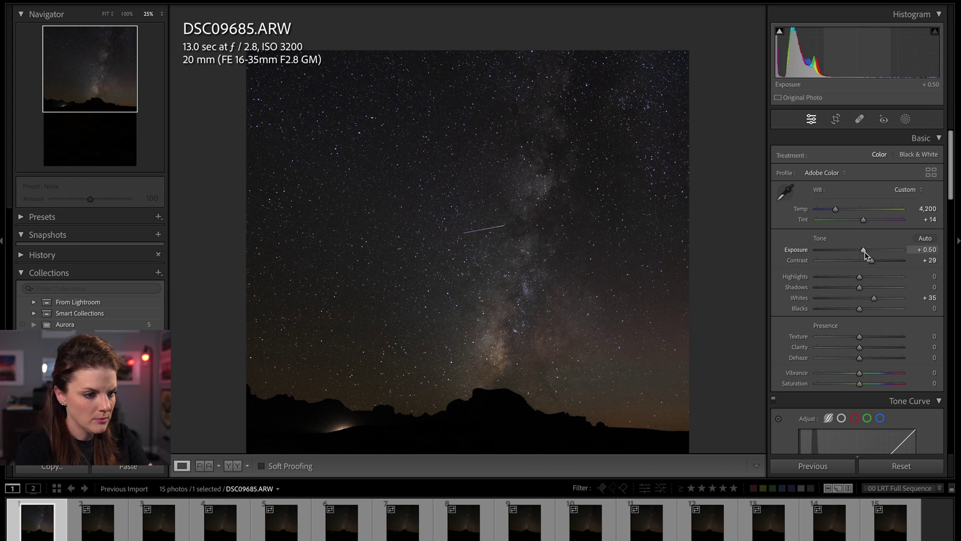
pyautogui.press('Up')
pyautogui.press('Up')
pyautogui.press('Up')
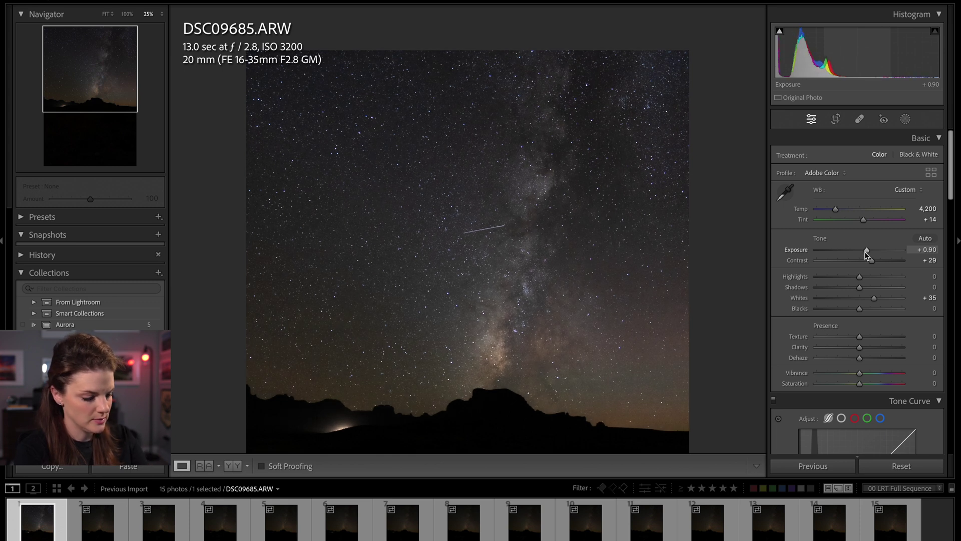
pyautogui.press('F2')
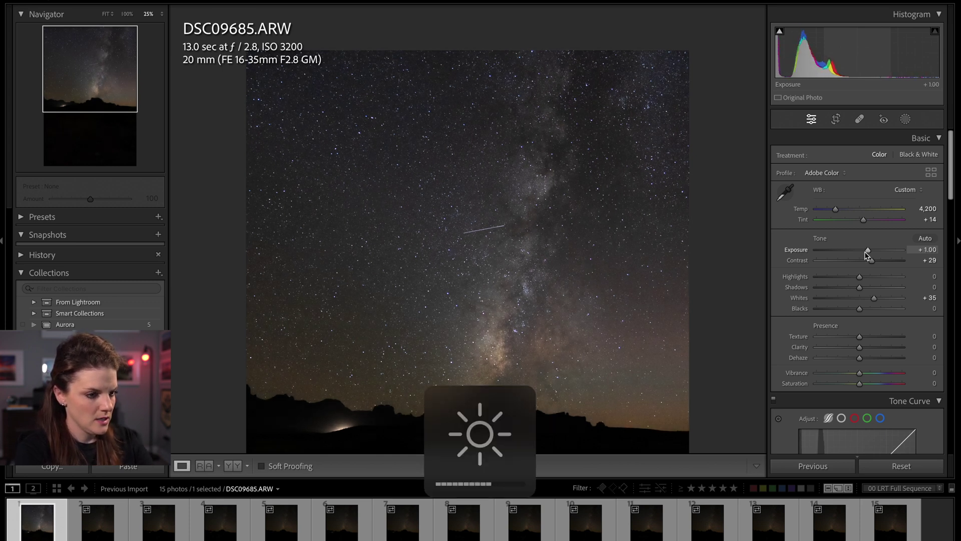
pyautogui.press('Up')
pyautogui.press('Up')
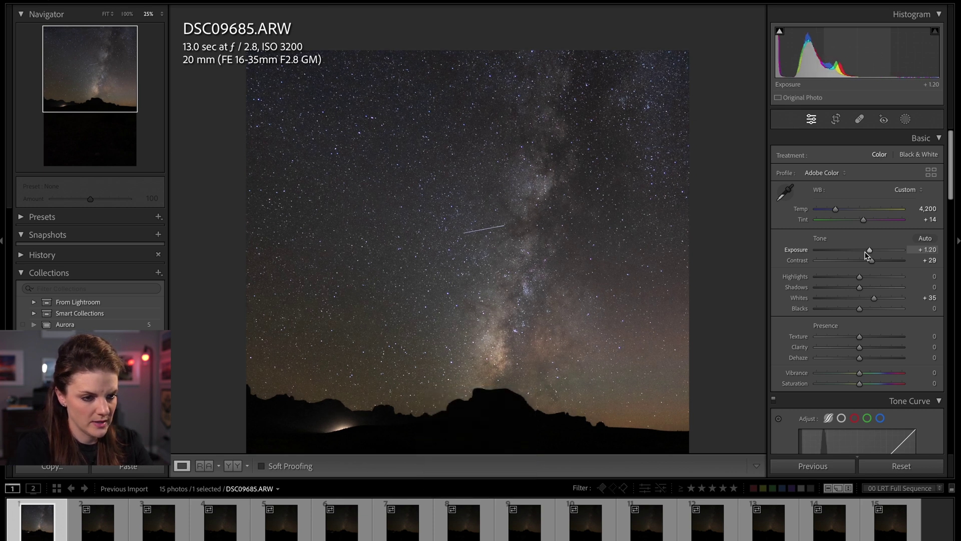
pyautogui.press('Down')
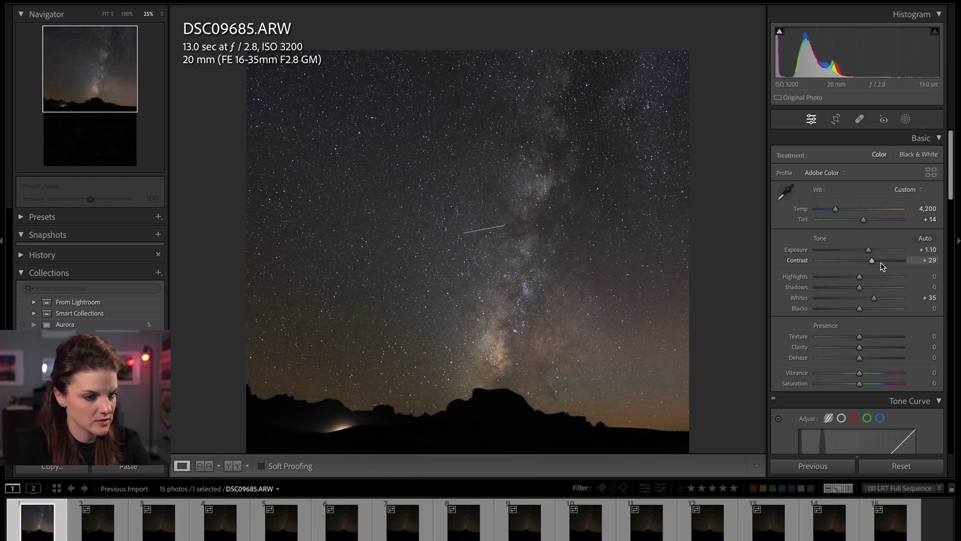
pyautogui.moveTo(873, 261); pyautogui.dragTo(885, 261)
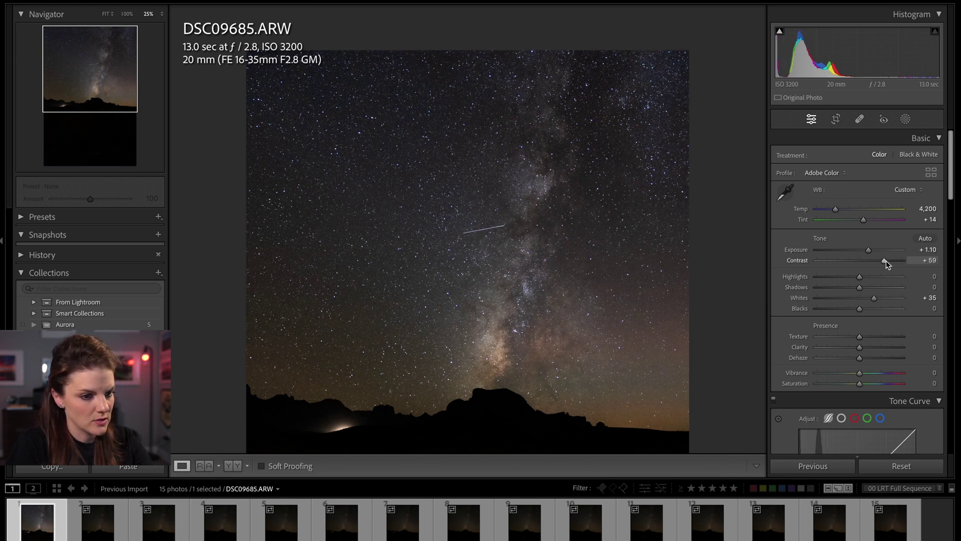
# Set Highlights to -7 and Whites to +26, then show the Detail panel settings.
pyautogui.moveTo(858, 277)
pyautogui.mouseDown()
pyautogui.moveTo(845, 279)
pyautogui.moveTo(853, 278)
pyautogui.mouseUp()
pyautogui.moveTo(629, 337); pyautogui.dragTo(633, 298)
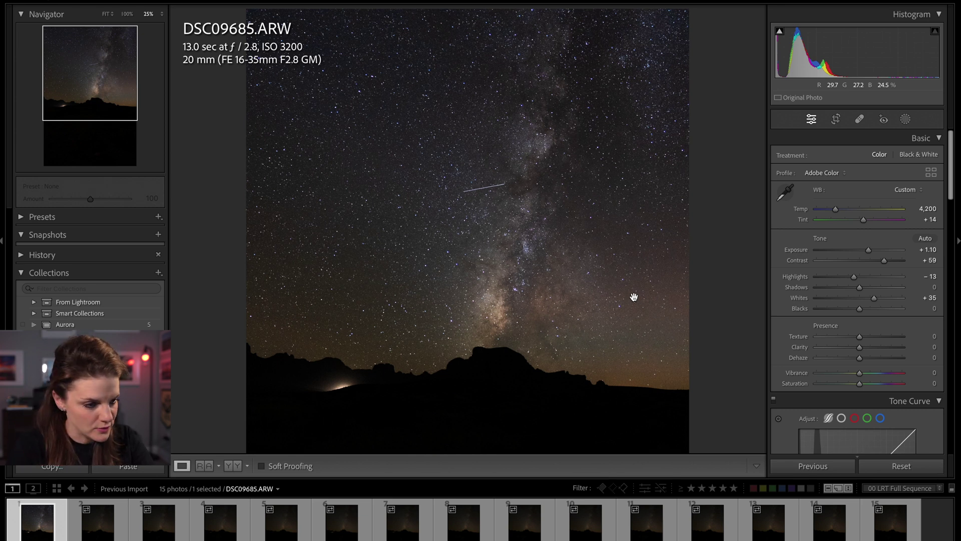
pyautogui.click(591, 262)
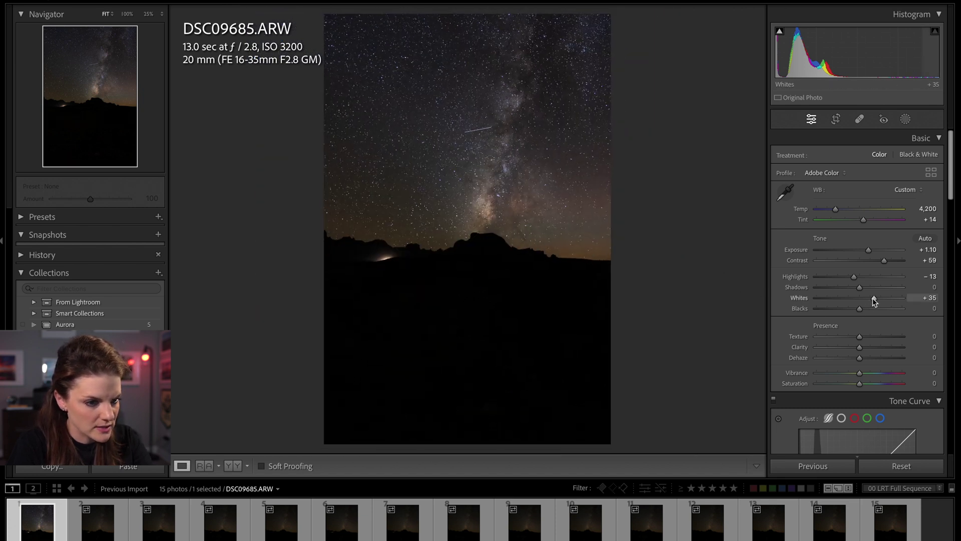
pyautogui.moveTo(875, 301); pyautogui.dragTo(871, 302)
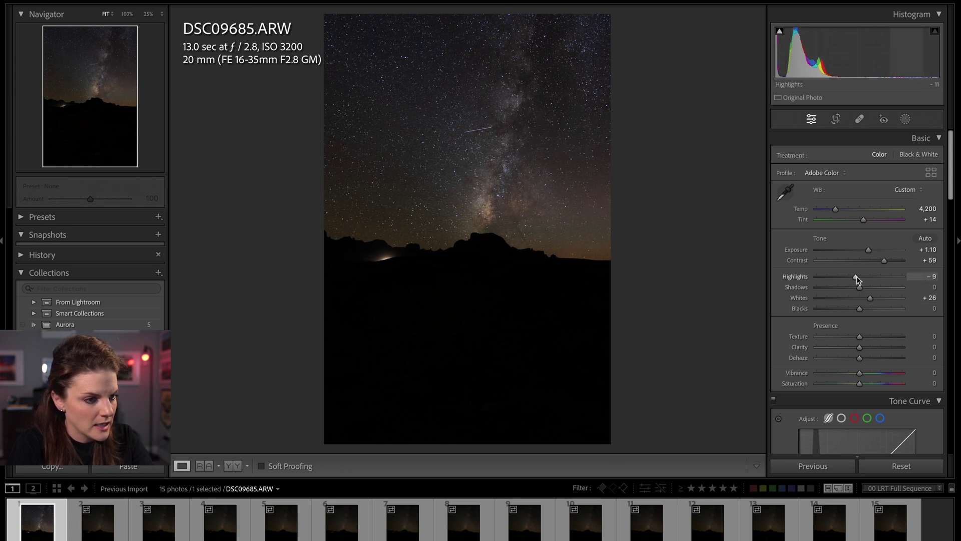
pyautogui.moveTo(857, 277)
pyautogui.mouseDown()
pyautogui.moveTo(866, 278)
pyautogui.moveTo(857, 276)
pyautogui.mouseUp()
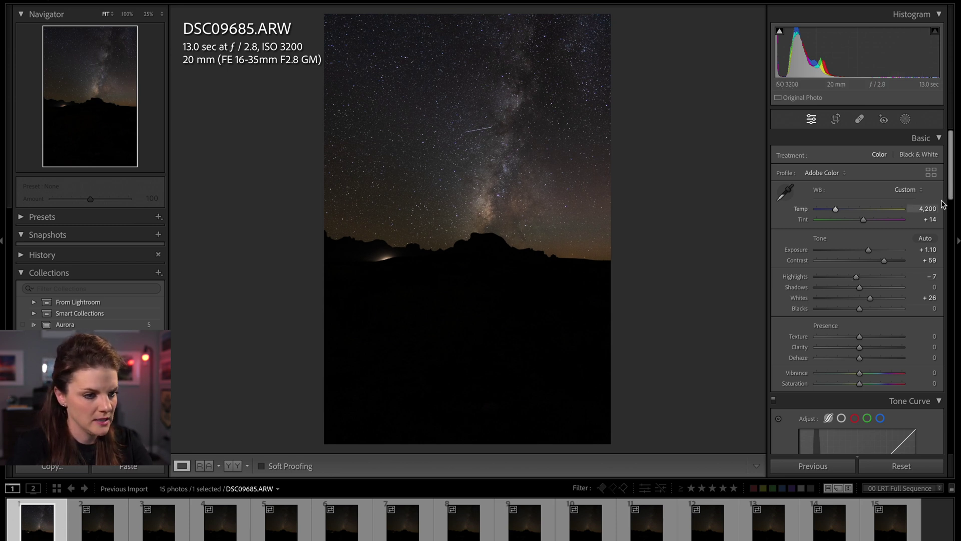
pyautogui.moveTo(951, 193); pyautogui.dragTo(951, 325)
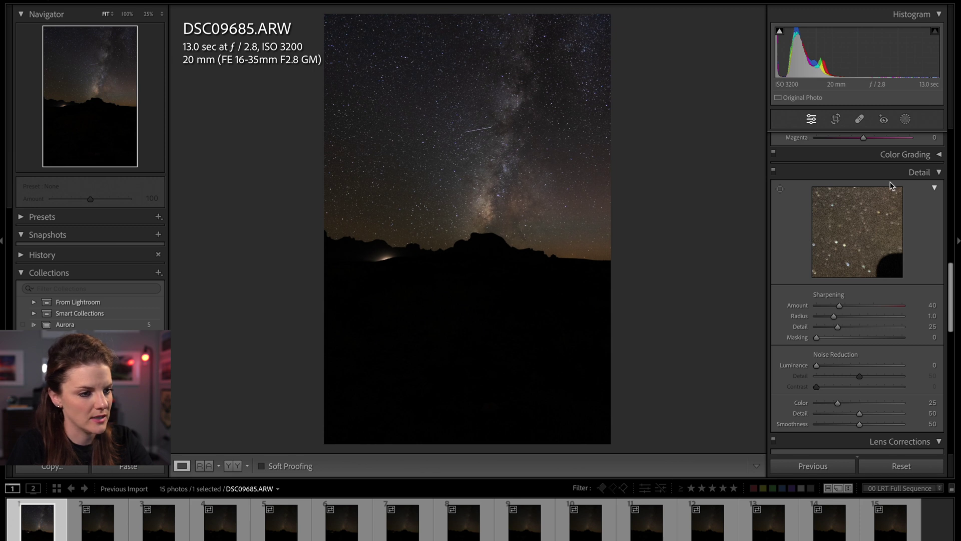
# View the Milky Way at 100% and pan across it to inspect the grainy noise.
pyautogui.click(456, 132)
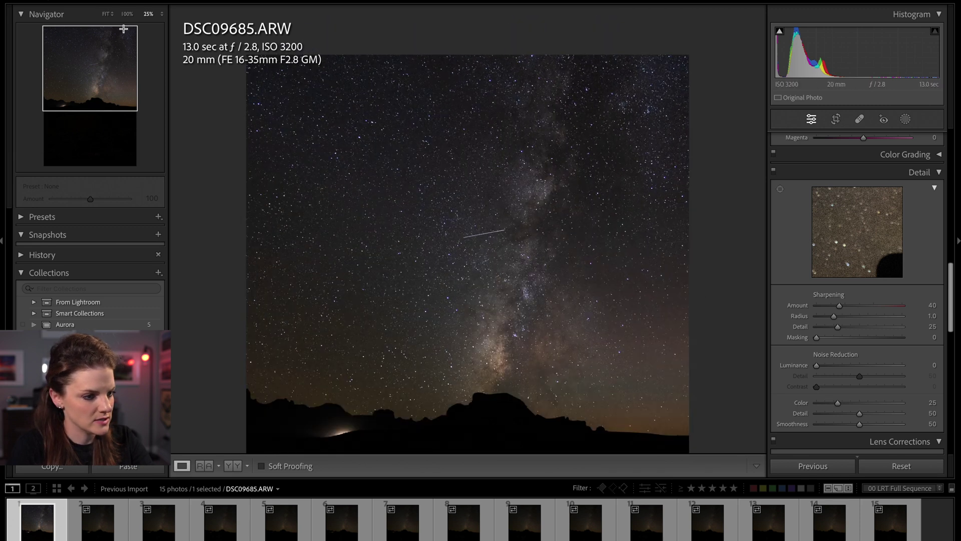
pyautogui.click(127, 14)
pyautogui.moveTo(507, 223); pyautogui.dragTo(500, 30)
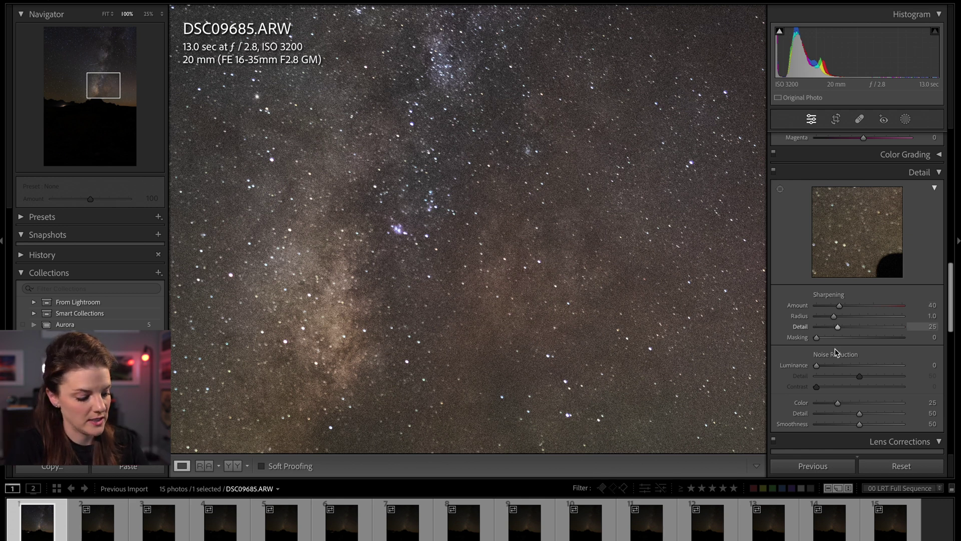
pyautogui.press('alt')
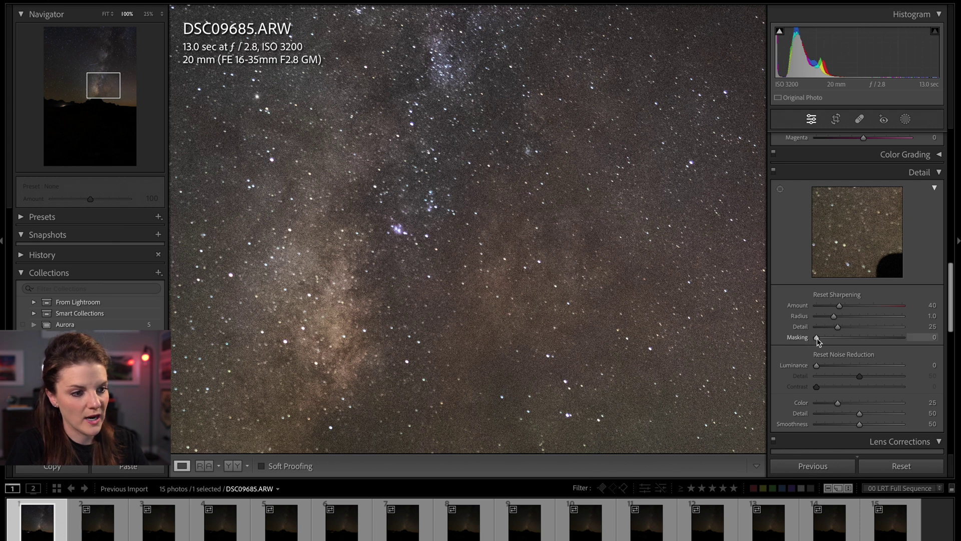
# Alt-drag sharpening Masking to preview the mask, settling it at 83.
pyautogui.moveTo(815, 338); pyautogui.dragTo(816, 340)
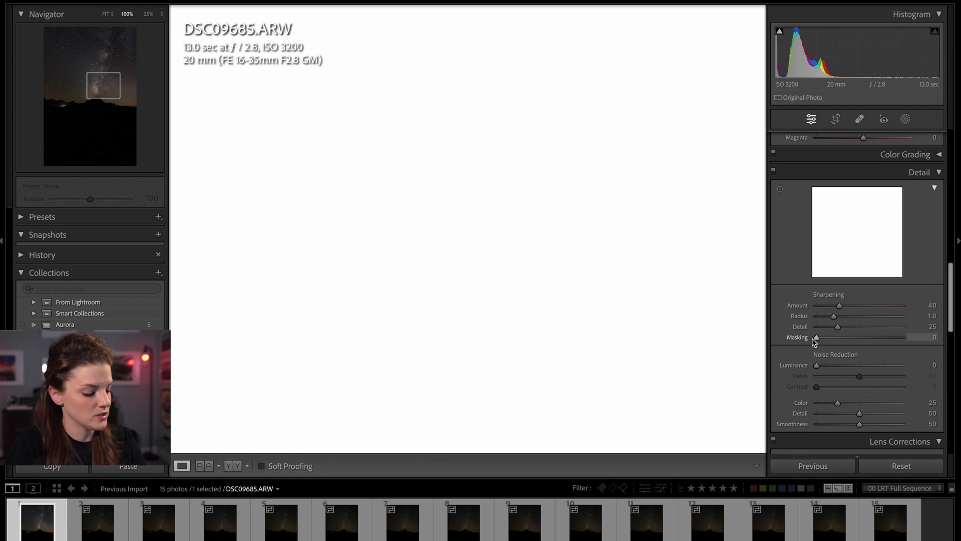
pyautogui.moveTo(815, 341); pyautogui.dragTo(815, 341)
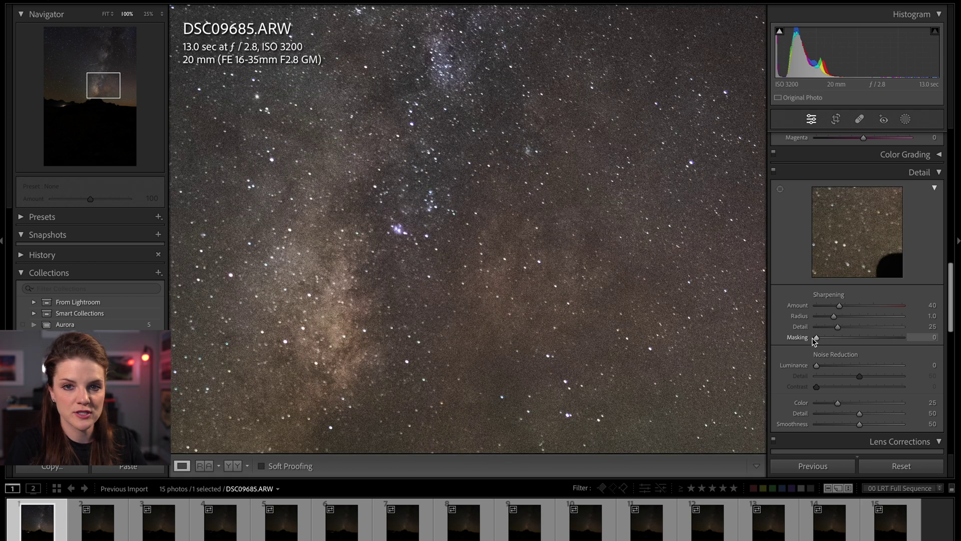
pyautogui.press('alt')
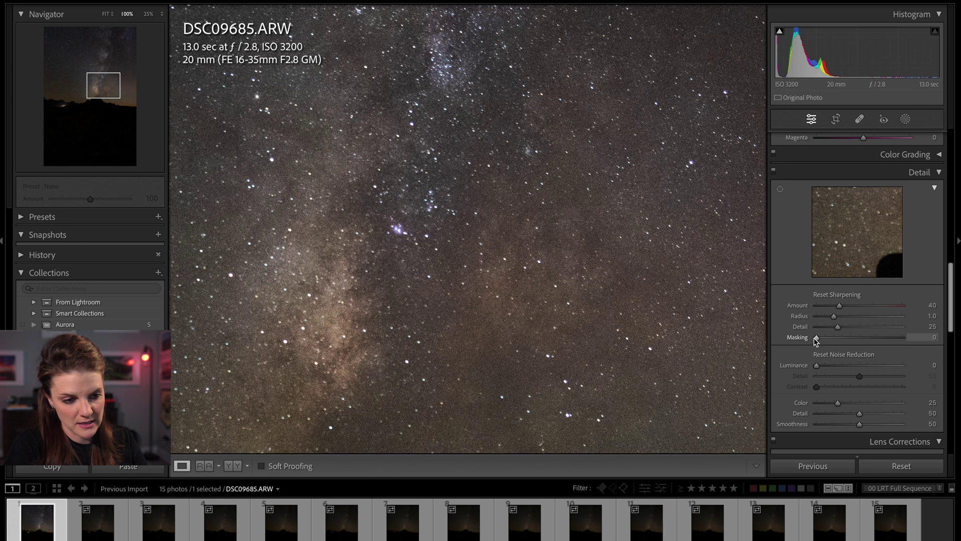
pyautogui.moveTo(817, 340); pyautogui.dragTo(890, 341)
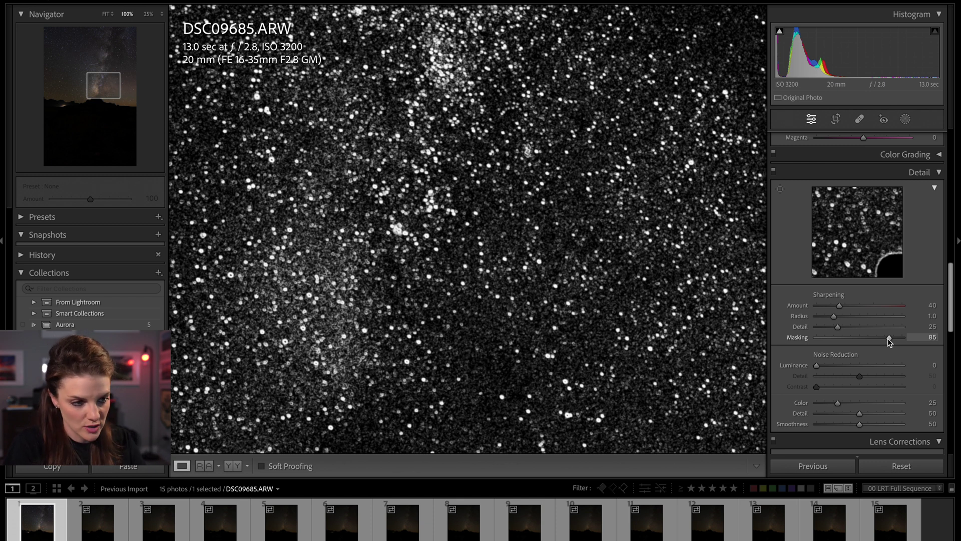
pyautogui.moveTo(889, 338); pyautogui.dragTo(892, 337)
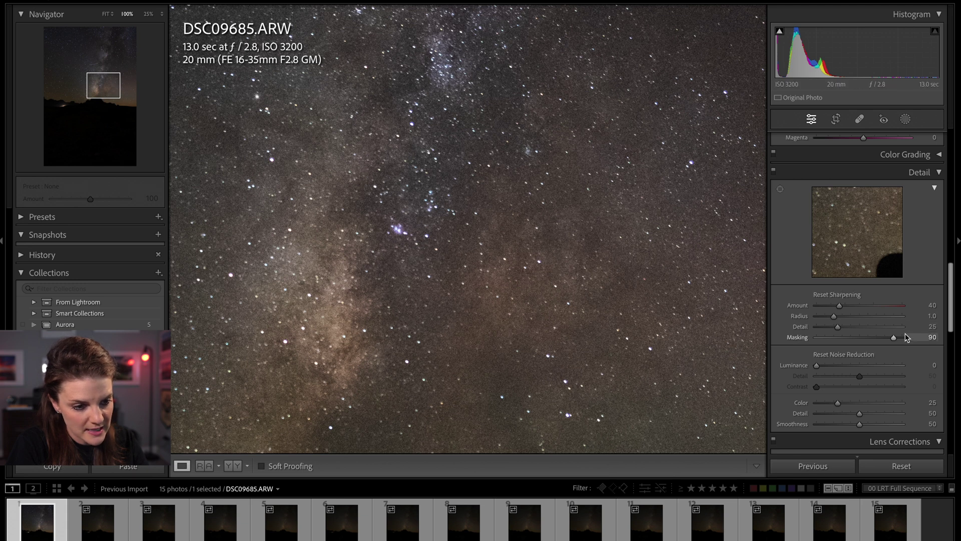
pyautogui.moveTo(896, 342); pyautogui.dragTo(889, 340)
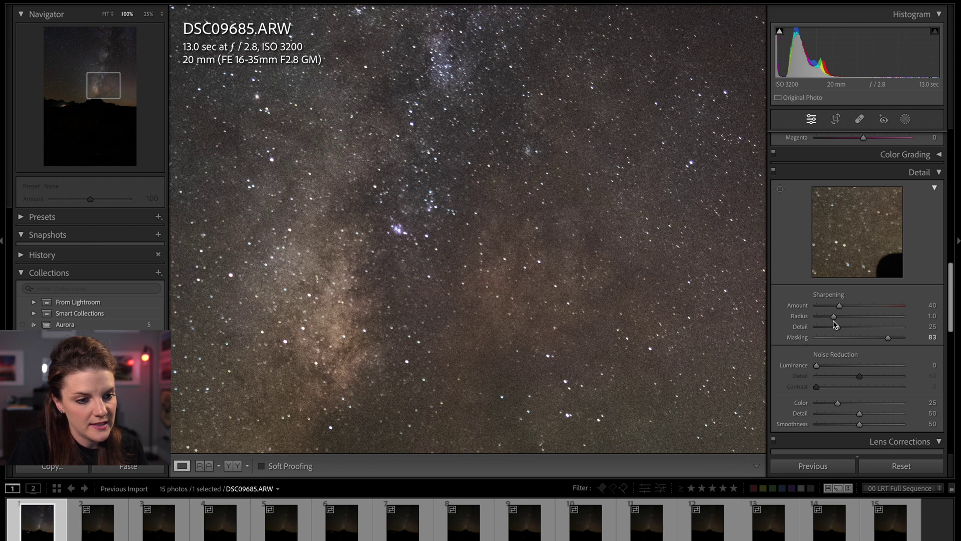
# Set sharpening Radius 0.6 and Detail 94, toggling the Detail panel off and on to compare.
pyautogui.moveTo(834, 317); pyautogui.dragTo(820, 317)
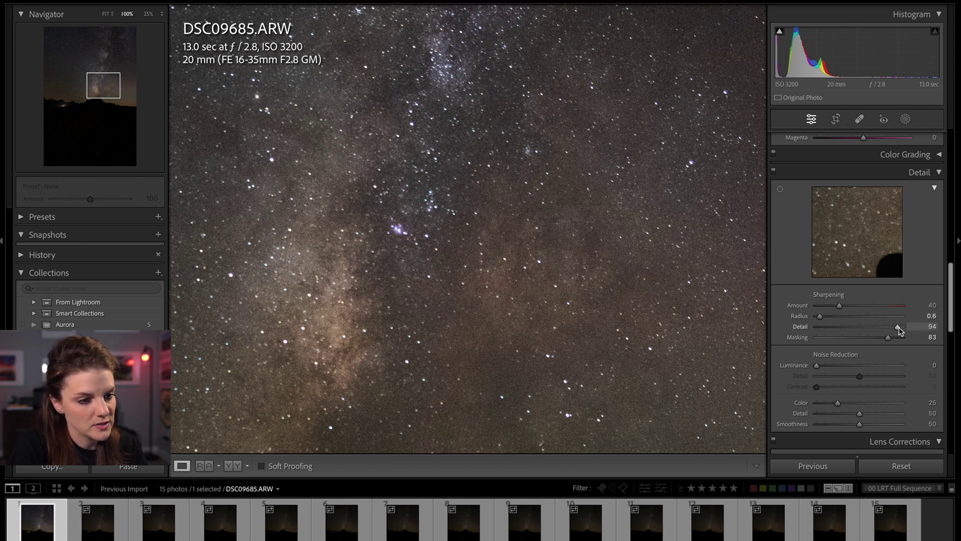
pyautogui.scroll(1, 798, 225)
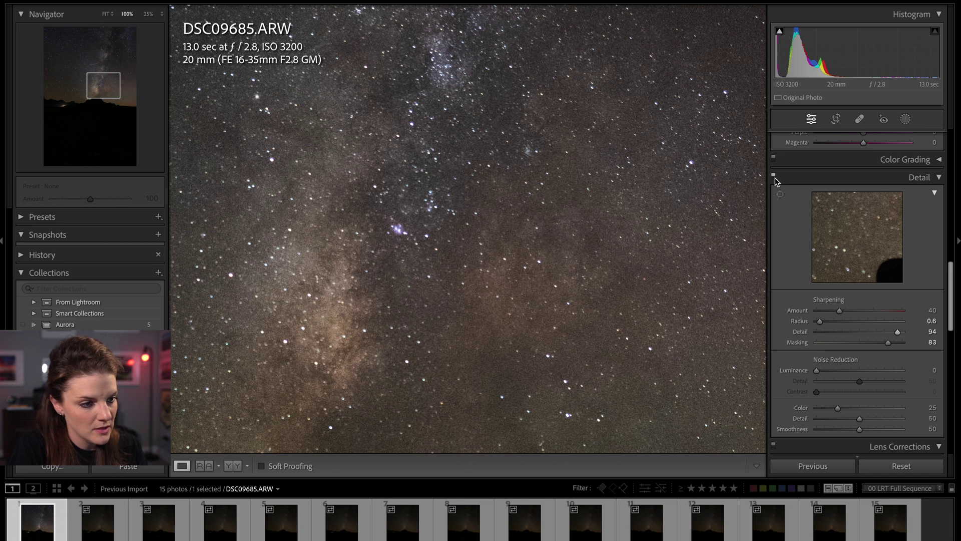
pyautogui.click(774, 176)
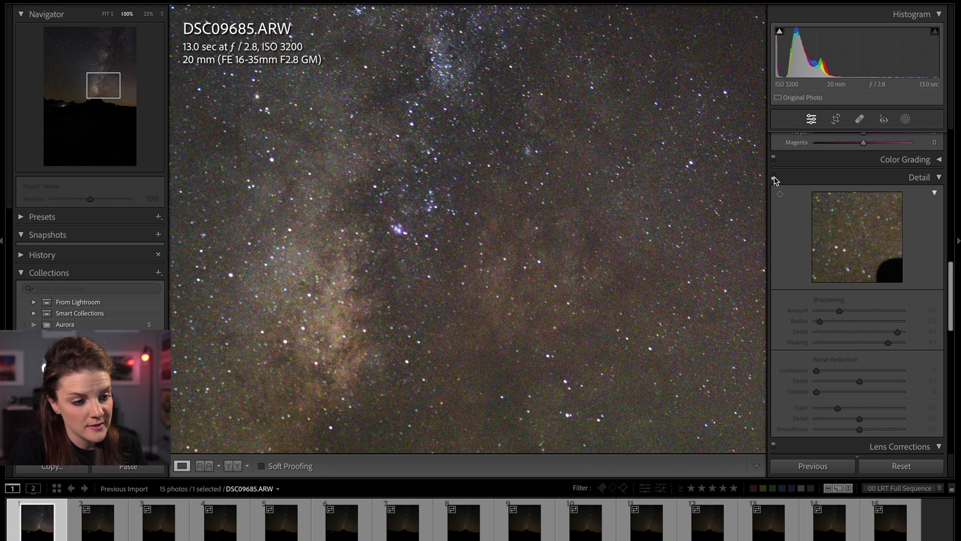
pyautogui.click(774, 177)
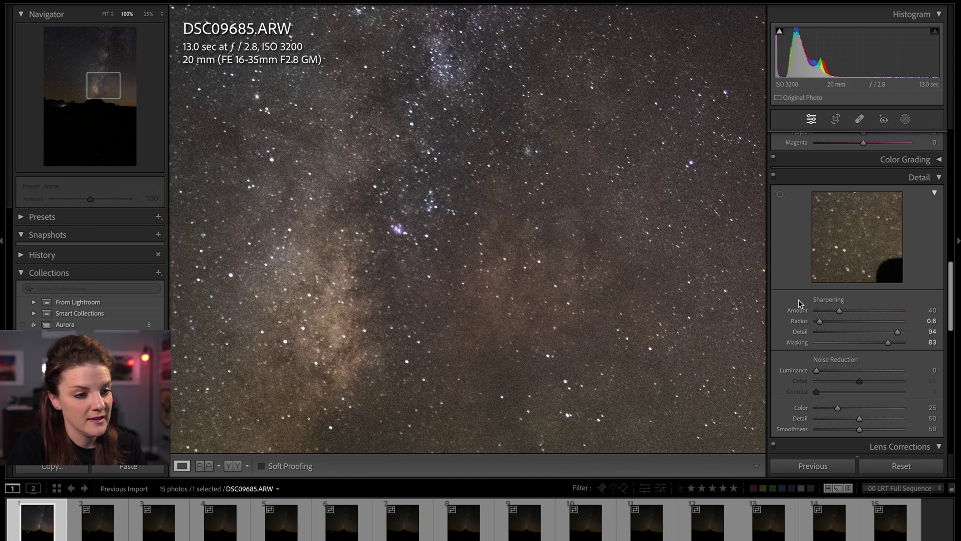
pyautogui.click(774, 175)
pyautogui.click(774, 175)
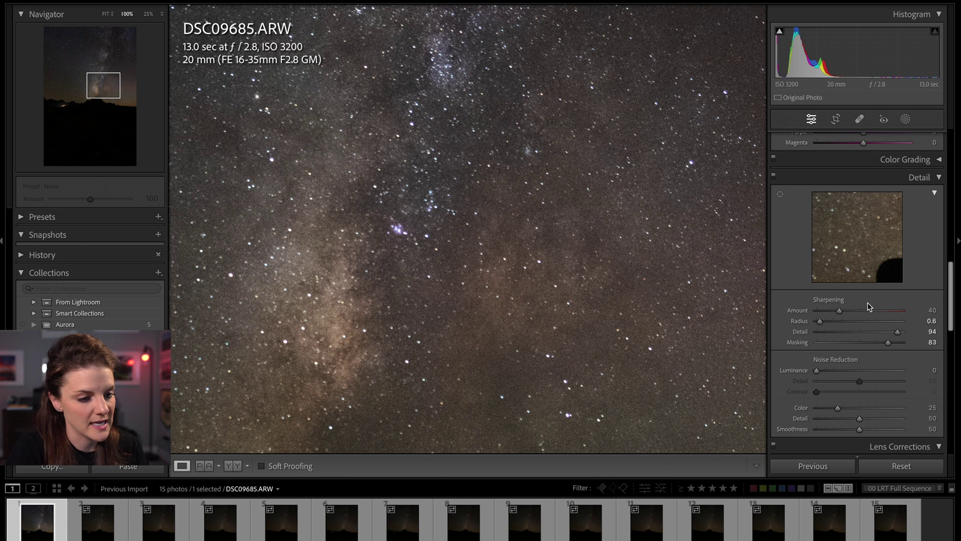
# Set Color noise reduction to 0 after testing the default 25, panning over the stars and meteor streak.
pyautogui.scroll(-2, 872, 362)
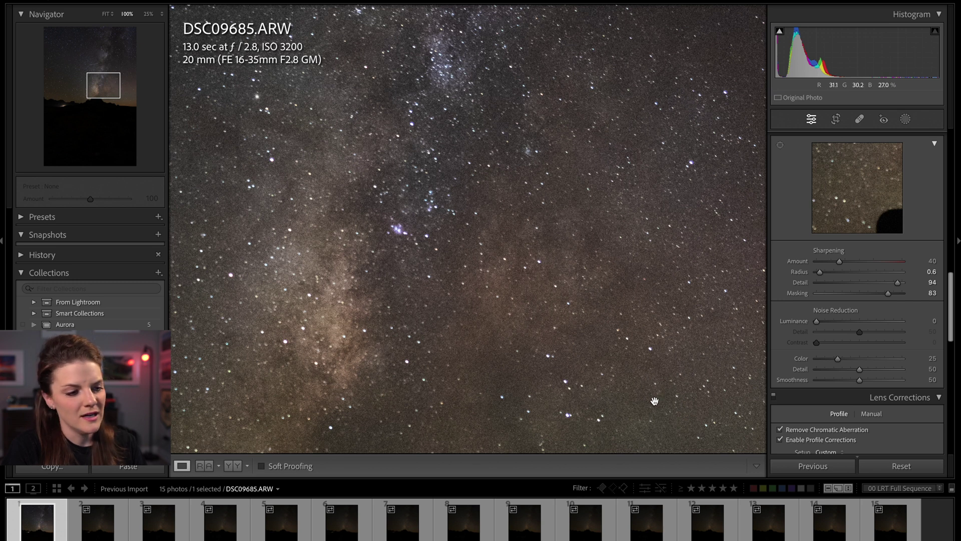
pyautogui.moveTo(556, 309); pyautogui.dragTo(678, 302)
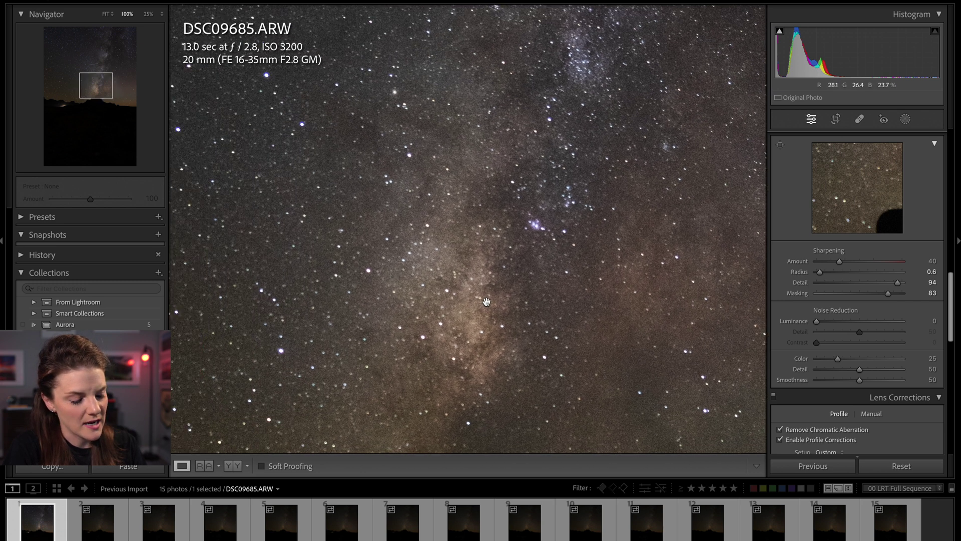
pyautogui.moveTo(486, 302); pyautogui.dragTo(415, 321)
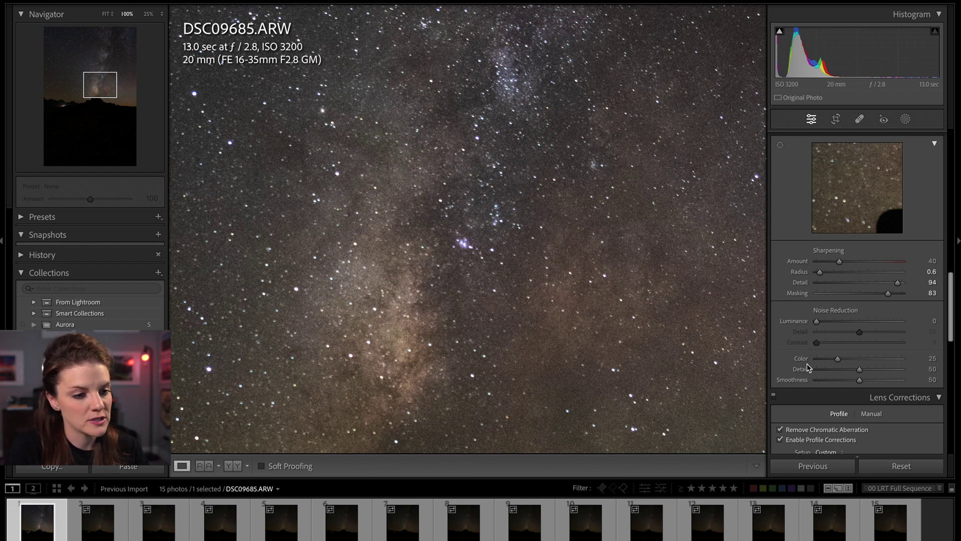
pyautogui.moveTo(839, 359); pyautogui.dragTo(806, 366)
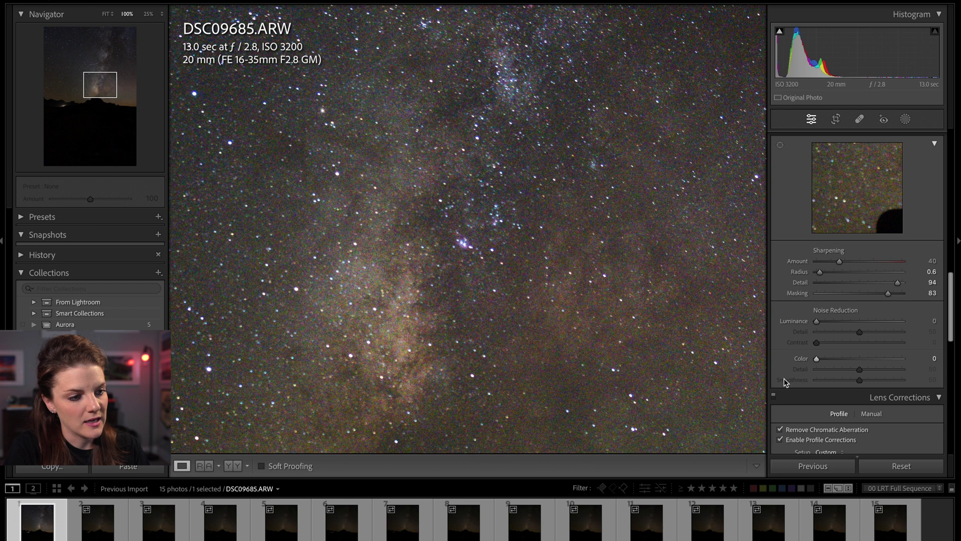
pyautogui.moveTo(513, 199); pyautogui.dragTo(530, 222)
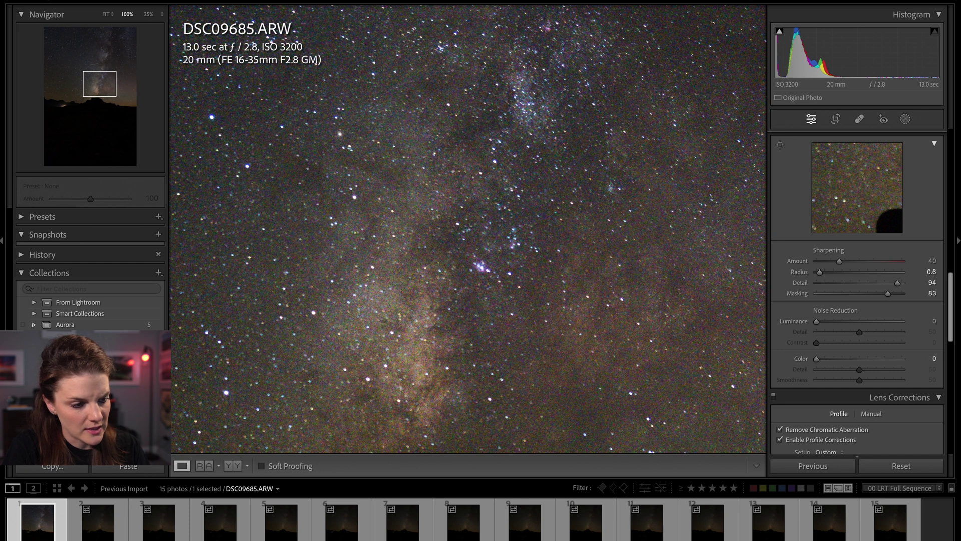
pyautogui.doubleClick(804, 361)
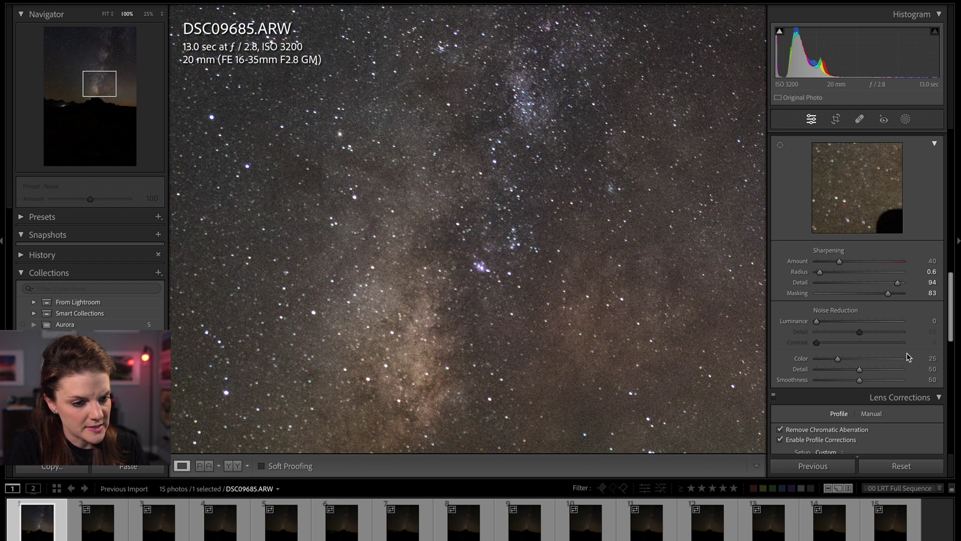
pyautogui.moveTo(839, 359); pyautogui.dragTo(816, 359)
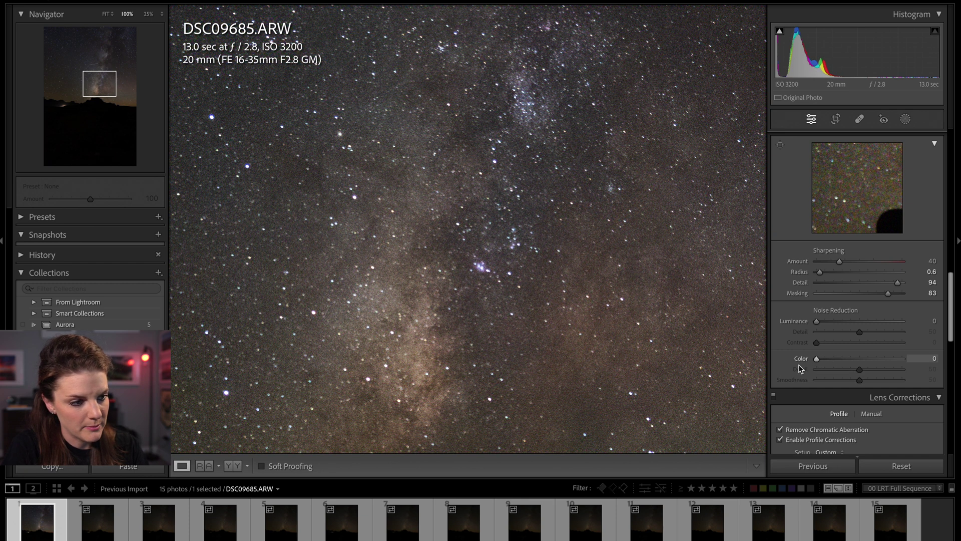
pyautogui.moveTo(423, 208)
pyautogui.mouseDown()
pyautogui.moveTo(466, 236)
pyautogui.moveTo(578, 261)
pyautogui.moveTo(533, 318)
pyautogui.mouseUp()
pyautogui.moveTo(563, 220); pyautogui.dragTo(481, 322)
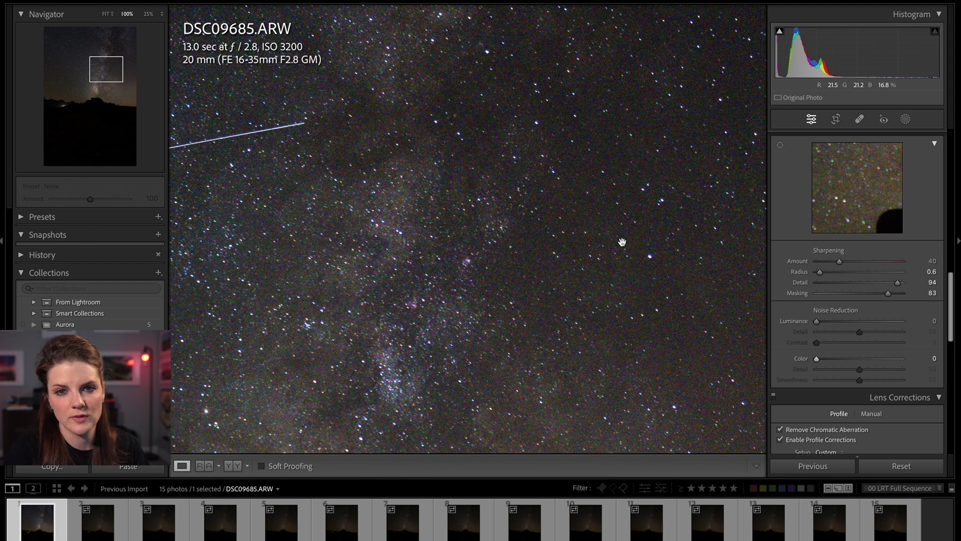
# With the Milky Way core in view, raise luminance noise reduction to 10.
pyautogui.moveTo(620, 247); pyautogui.dragTo(648, 144)
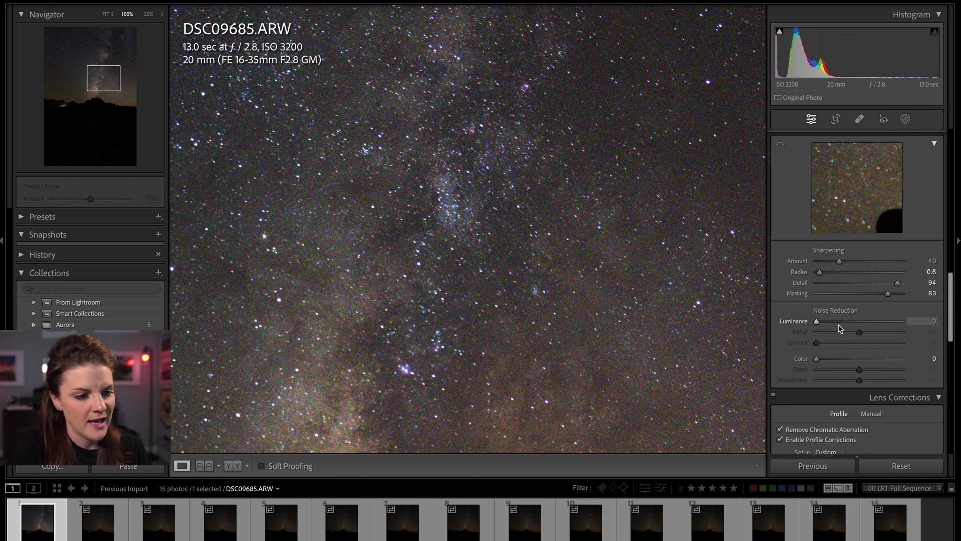
pyautogui.moveTo(818, 321); pyautogui.dragTo(826, 323)
pyautogui.moveTo(572, 375); pyautogui.dragTo(654, 231)
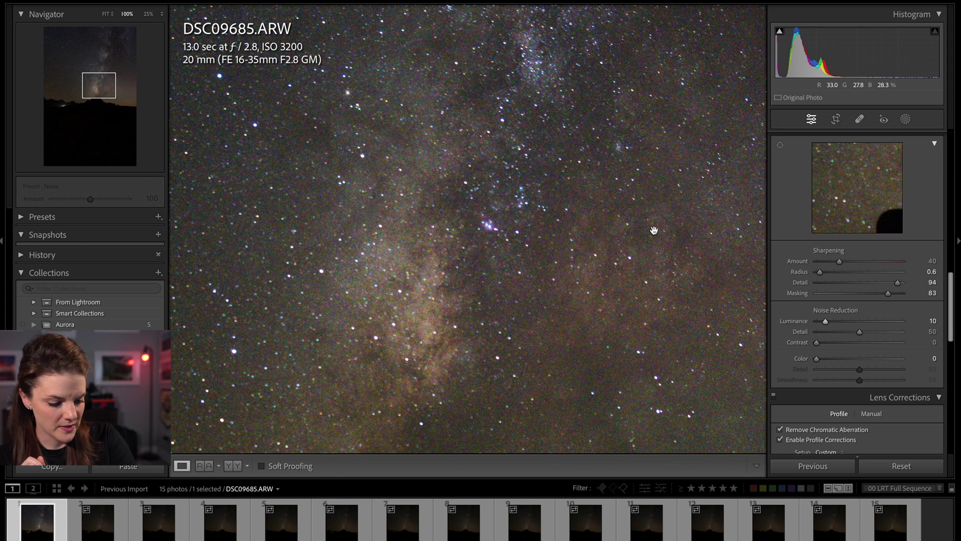
# Compare the Before/After versions of the noise reduction, then zoom back to Fit.
pyautogui.press('\\')
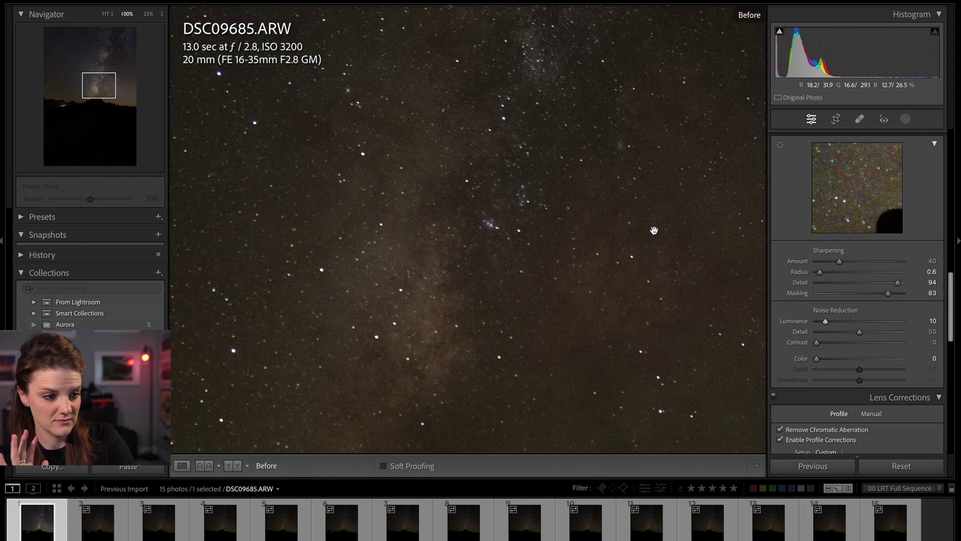
pyautogui.press('\\')
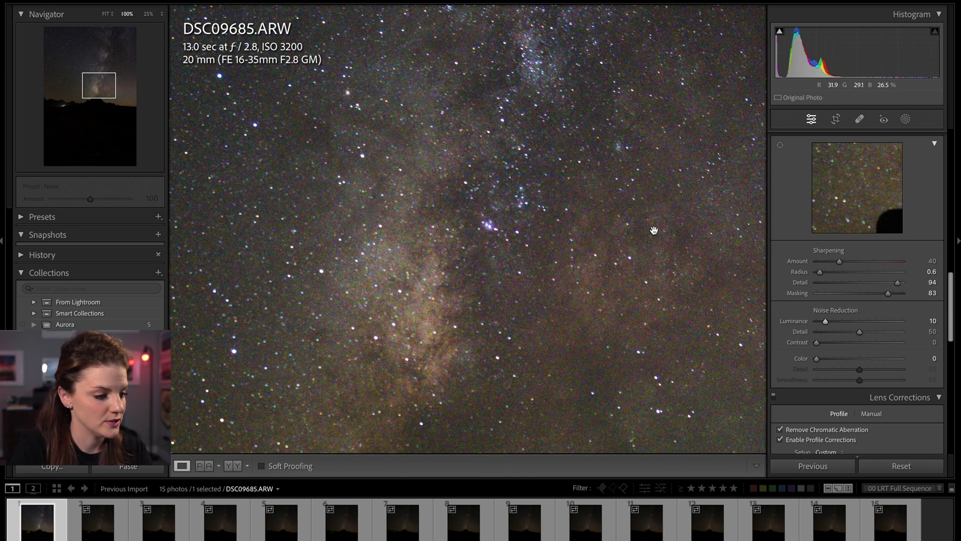
pyautogui.click(654, 231)
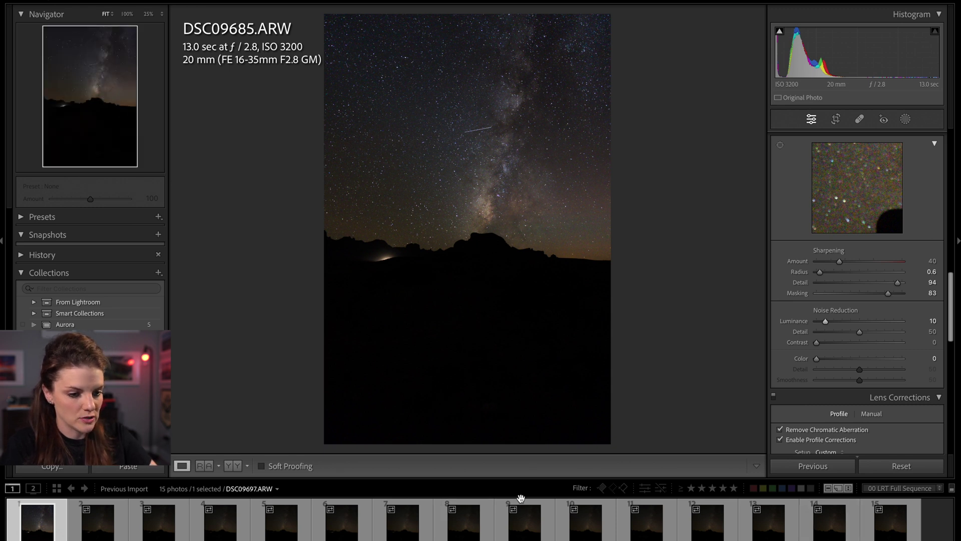
# Select all 15 filmstrip photos and synchronize every develop setting from DSC09685.ARW.
pyautogui.keyDown('shift'); pyautogui.click(894, 532); pyautogui.keyUp('shift')
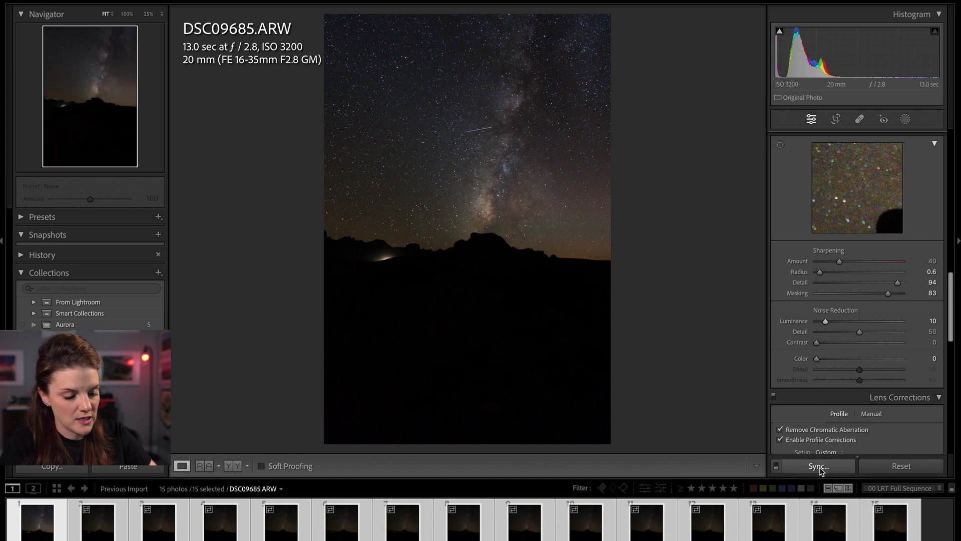
pyautogui.click(819, 467)
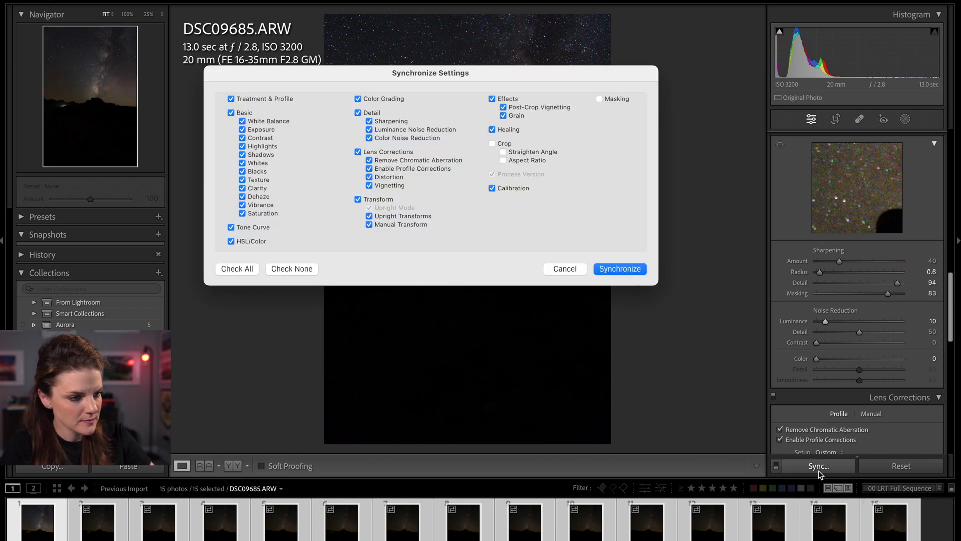
pyautogui.click(230, 269)
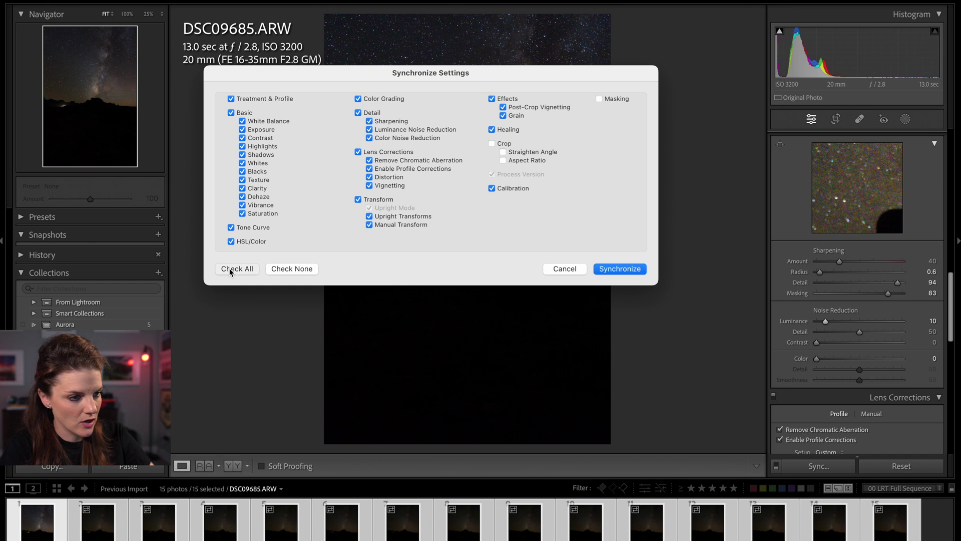
pyautogui.click(621, 269)
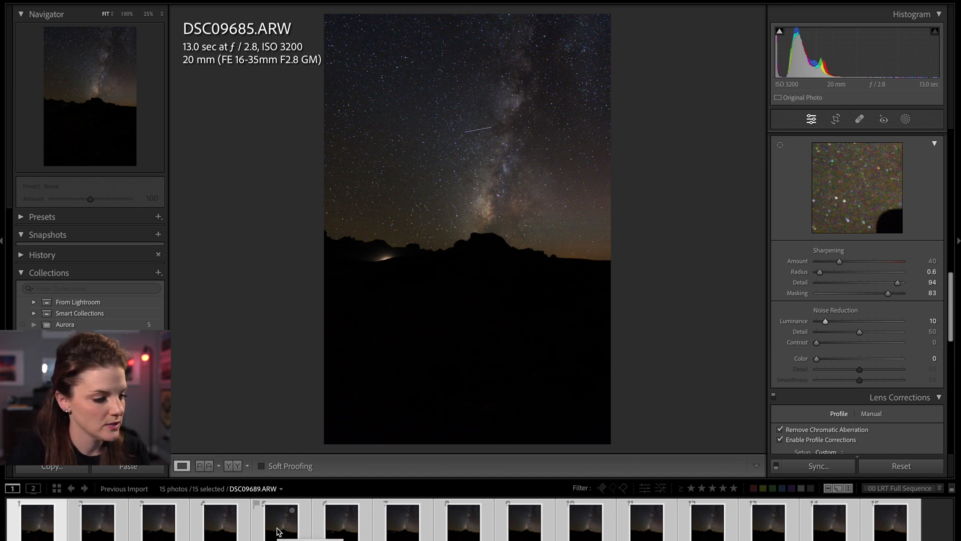
# Open the Export dialog for the 15 selected photos.
pyautogui.rightClick(278, 531)
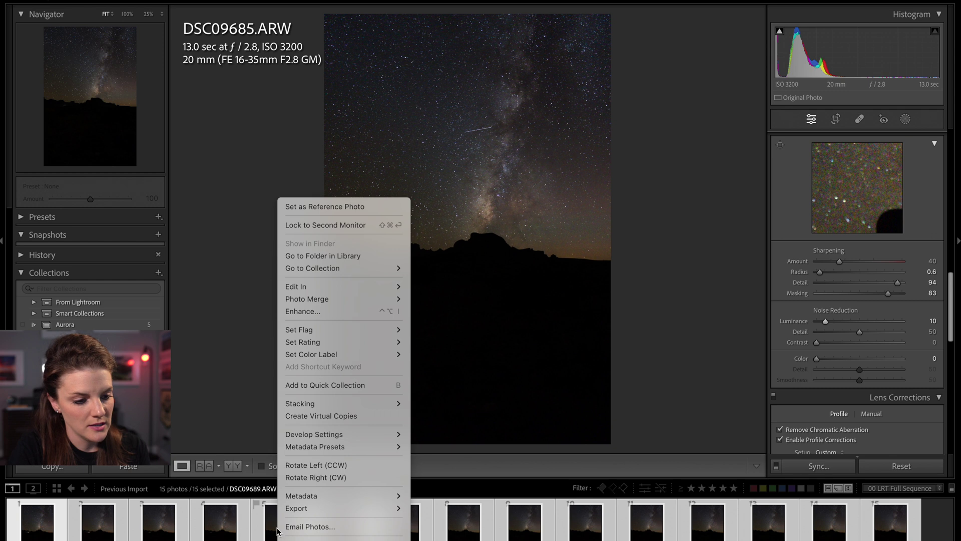
pyautogui.moveTo(338, 508)
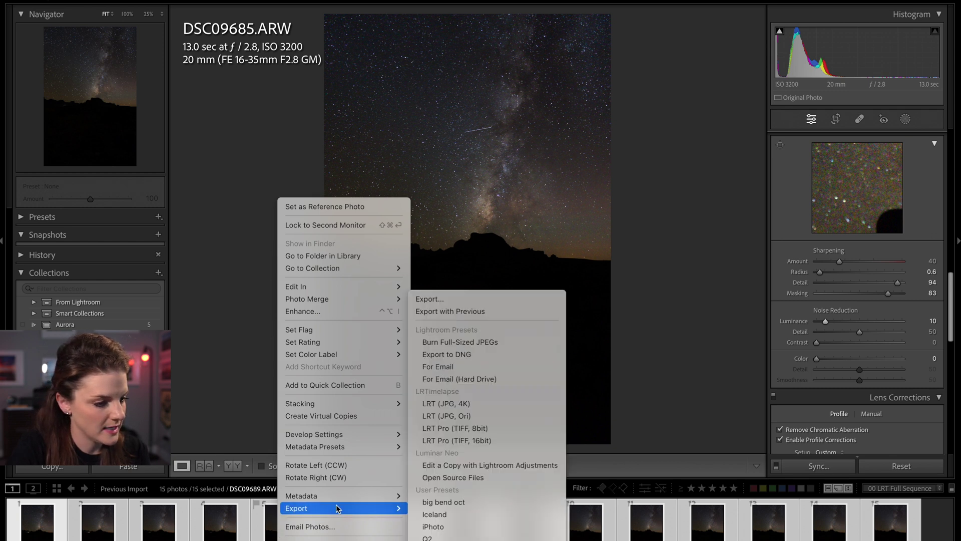
pyautogui.click(441, 300)
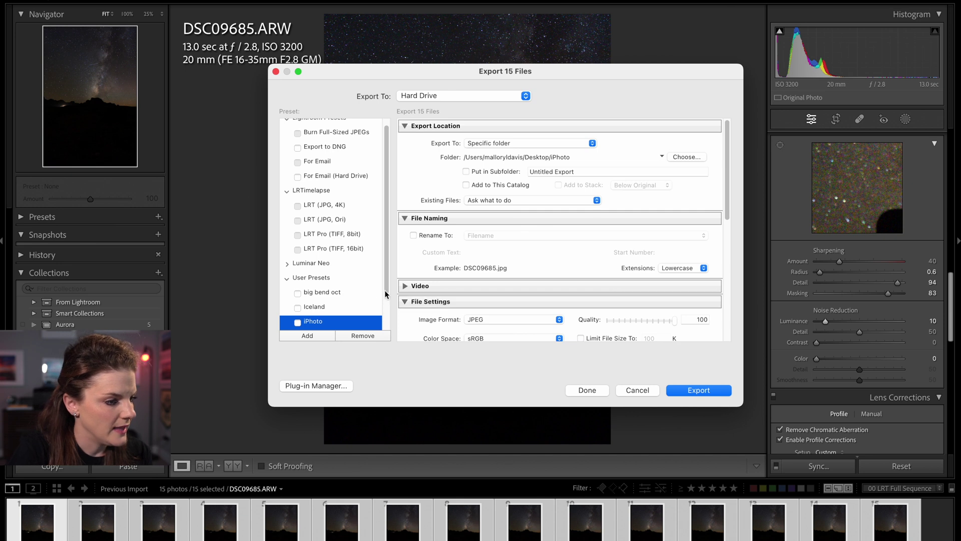
pyautogui.scroll(2, 373, 289)
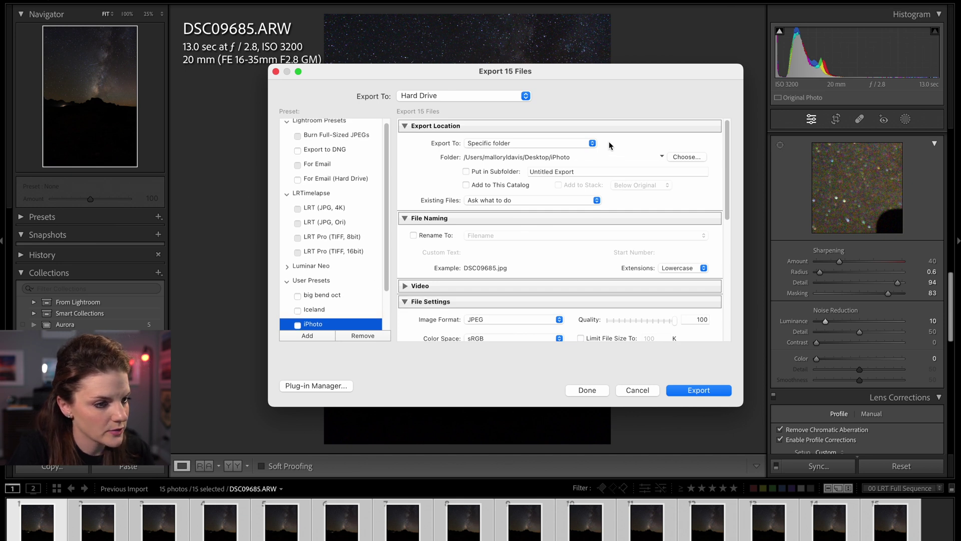
# Set the export destination to a new Desktop folder named 'mw stack'.
pyautogui.click(680, 158)
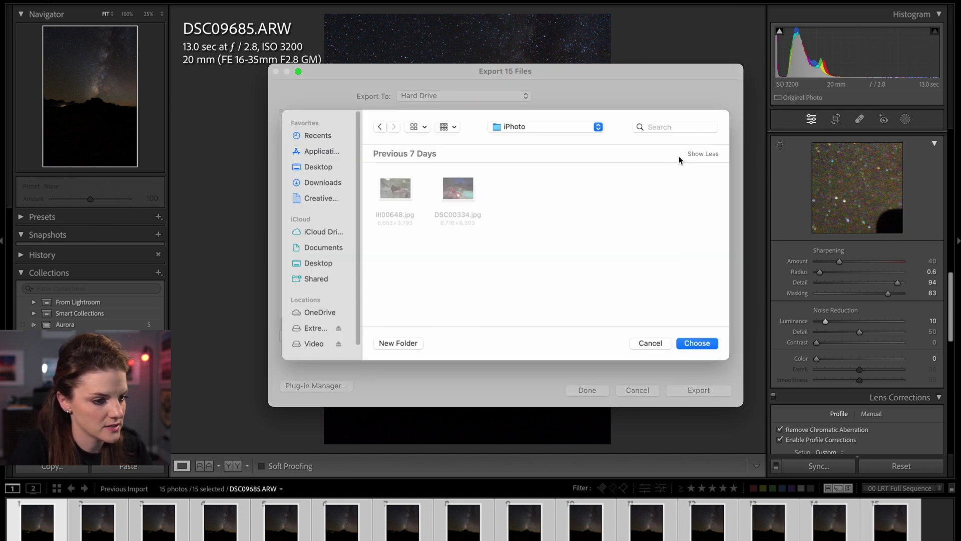
pyautogui.click(650, 343)
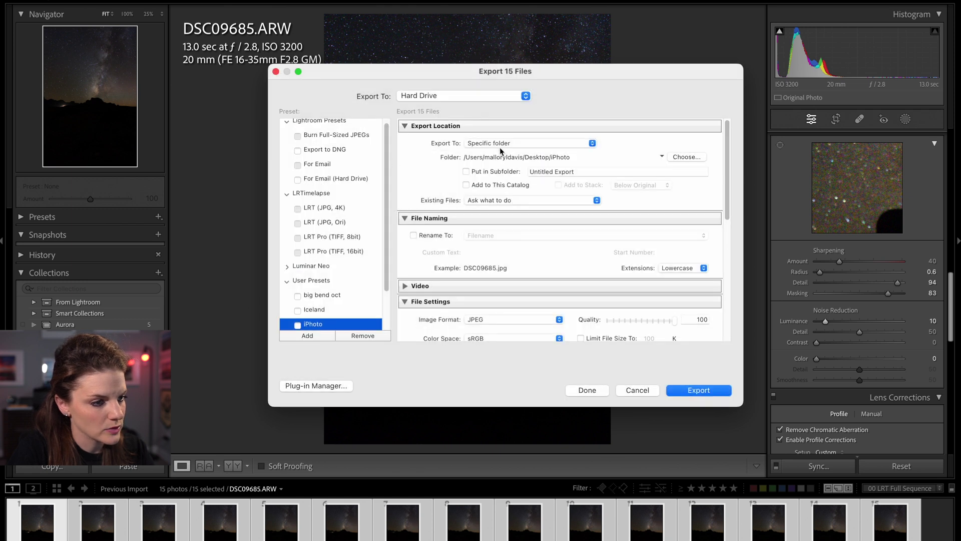
pyautogui.click(698, 156)
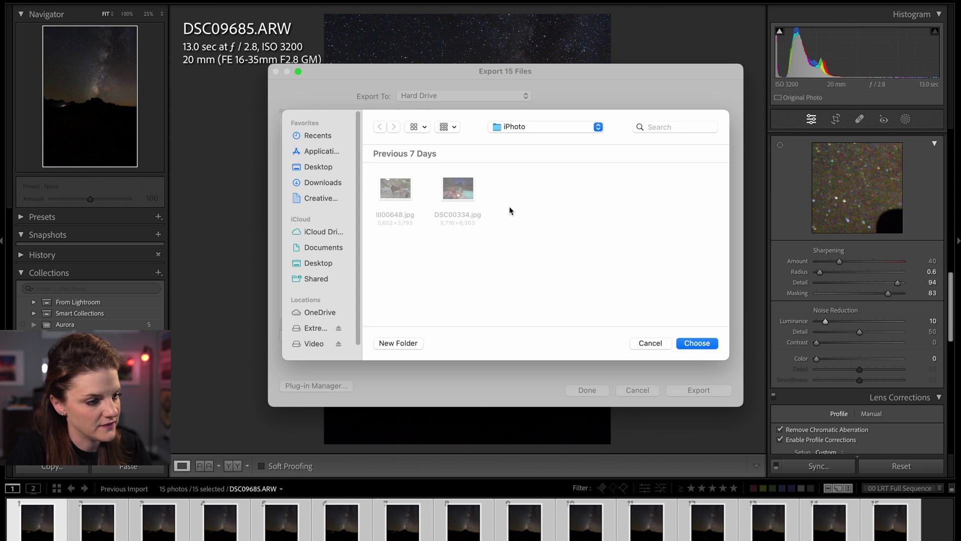
pyautogui.click(319, 167)
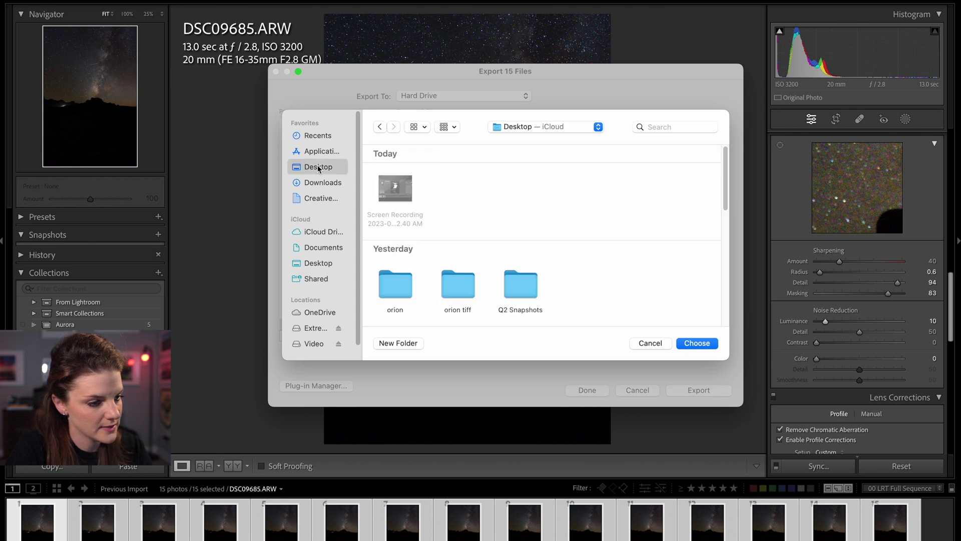
pyautogui.click(403, 342)
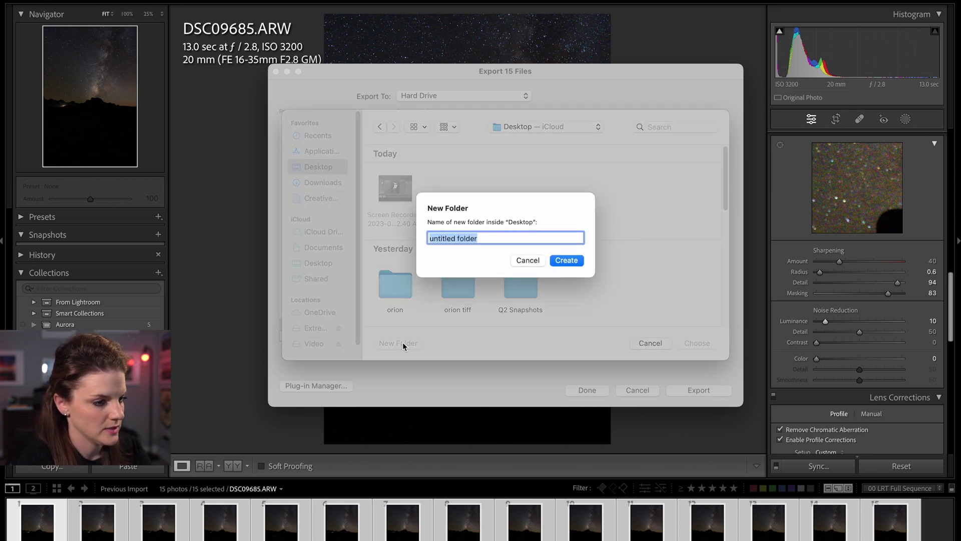
pyautogui.write('mw stack')
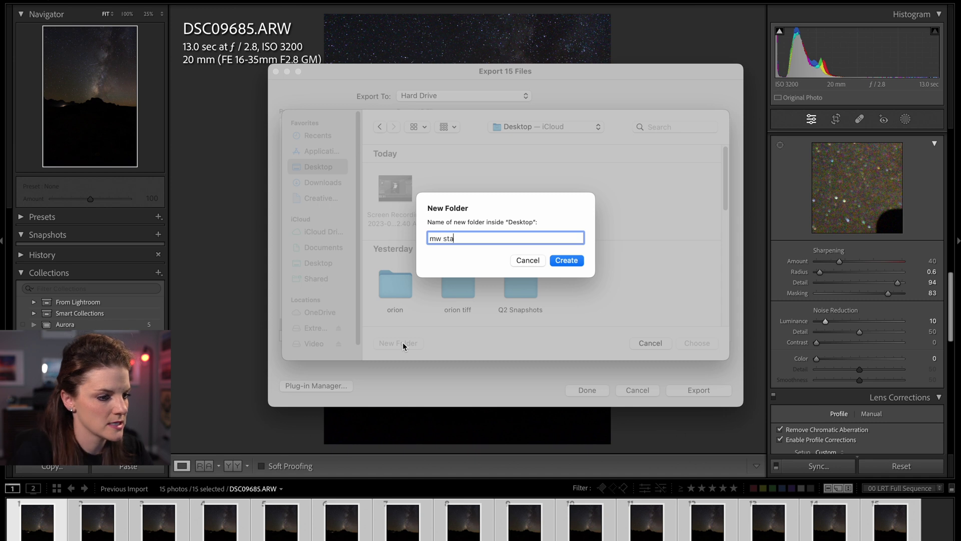
pyautogui.click(576, 261)
pyautogui.click(697, 345)
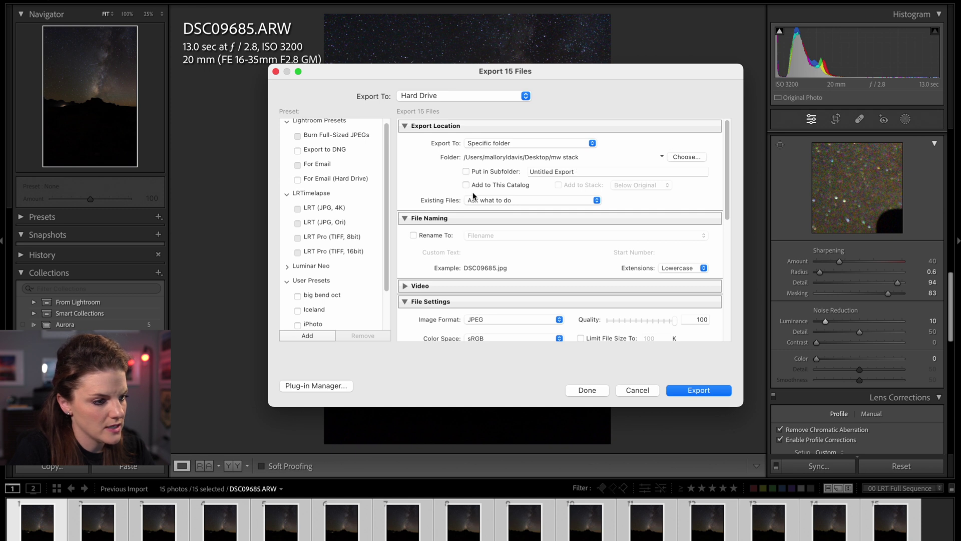
# Change the image format from JPEG to TIFF and start exporting the 15 files.
pyautogui.scroll(-3, 549, 241)
pyautogui.scroll(-1, 598, 275)
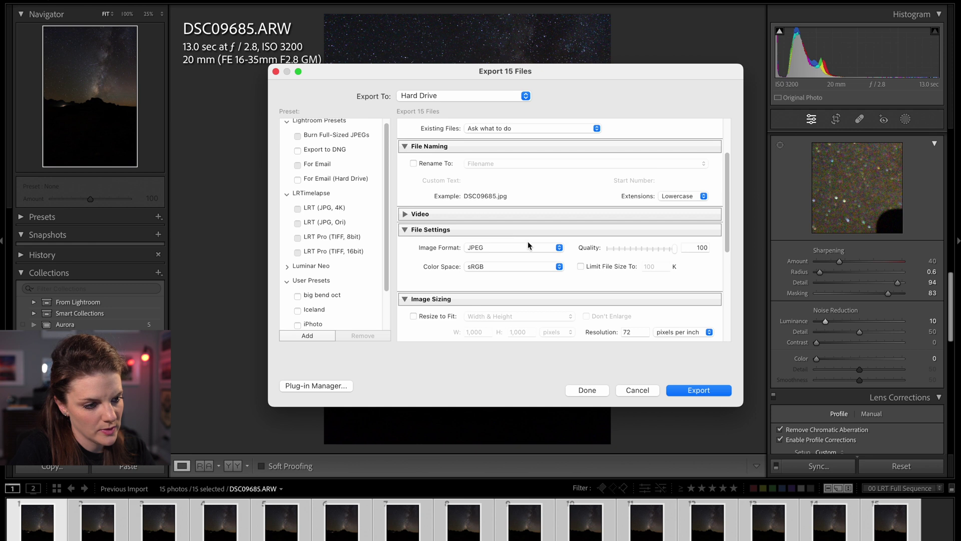
pyautogui.click(560, 248)
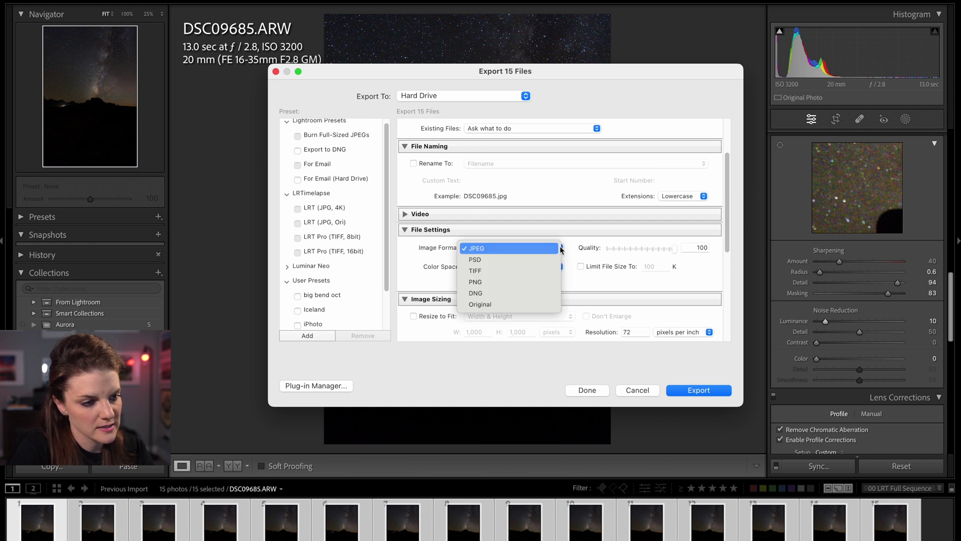
pyautogui.click(480, 270)
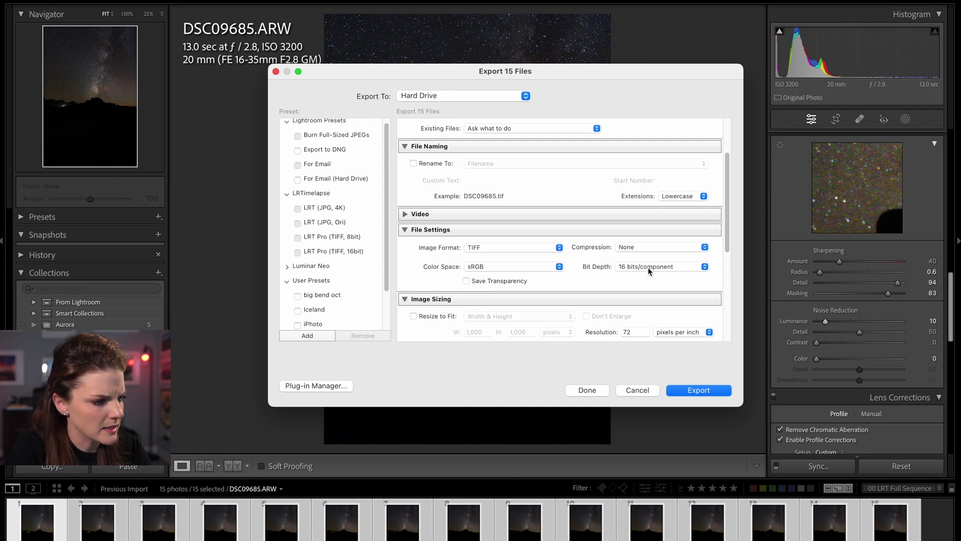
pyautogui.scroll(-3, 648, 267)
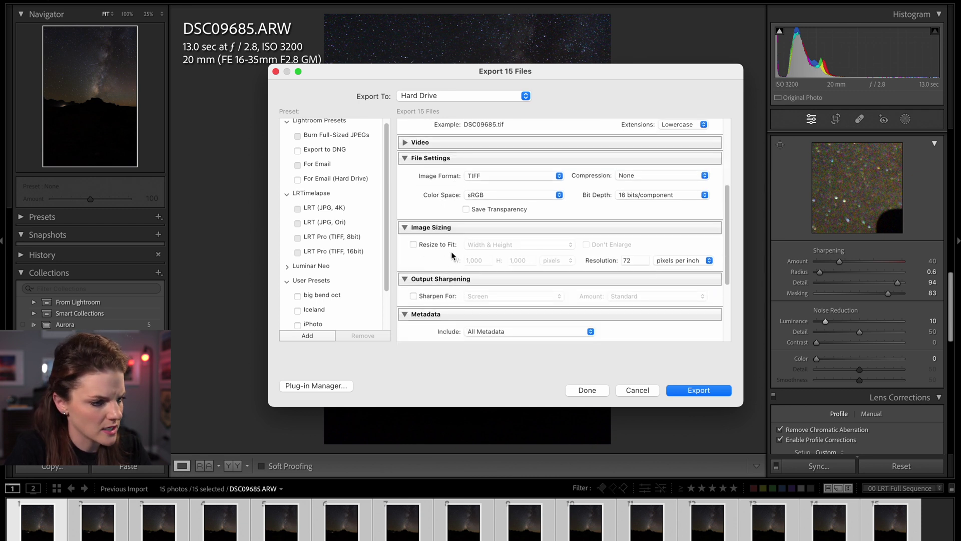
pyautogui.scroll(-1, 453, 265)
pyautogui.scroll(-3, 483, 282)
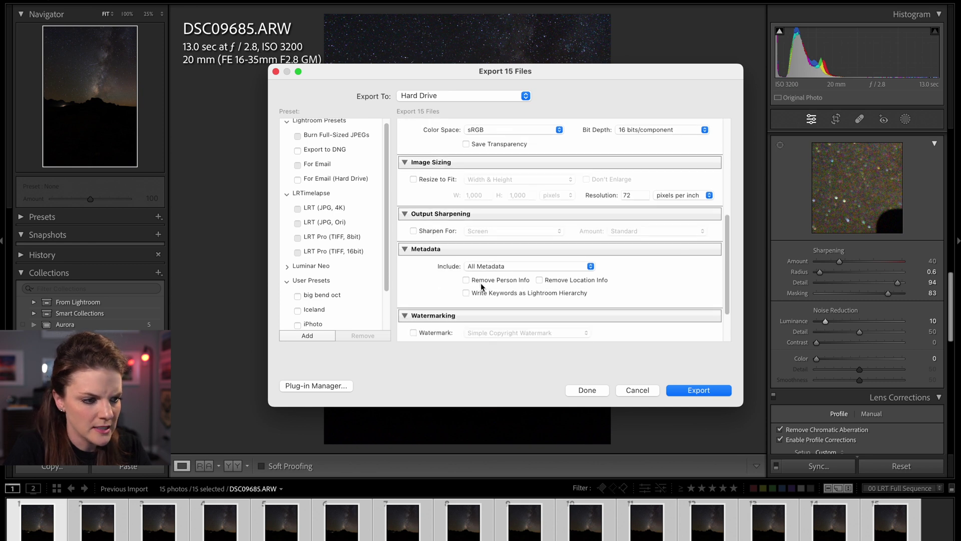
pyautogui.scroll(-3, 421, 303)
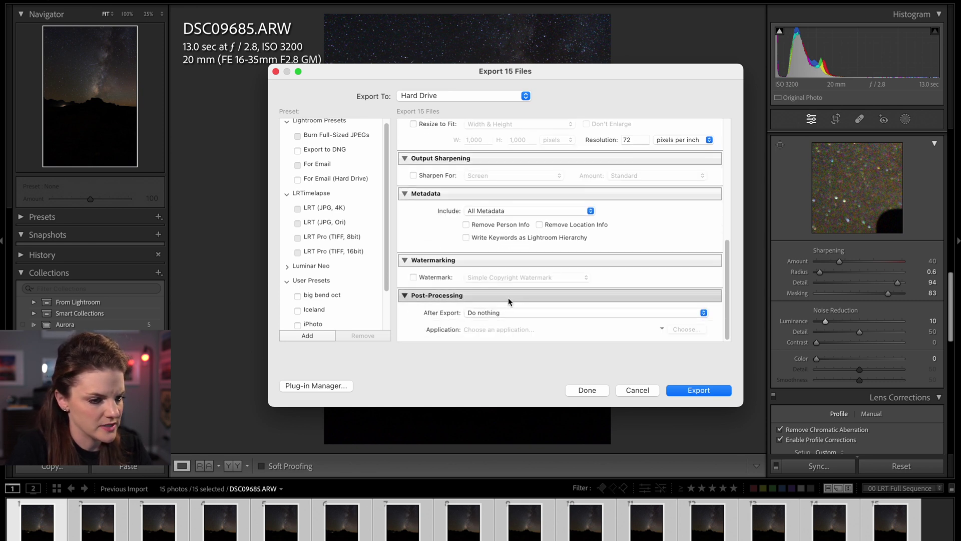
pyautogui.click(711, 390)
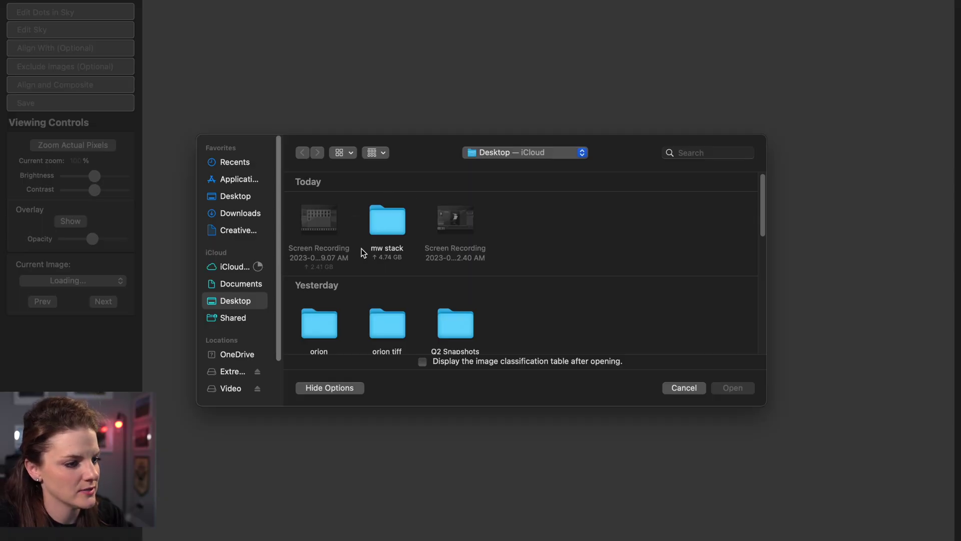
# Open every exported TIFF from the mw stack folder in Starry Landscape Stacker.
pyautogui.doubleClick(392, 218)
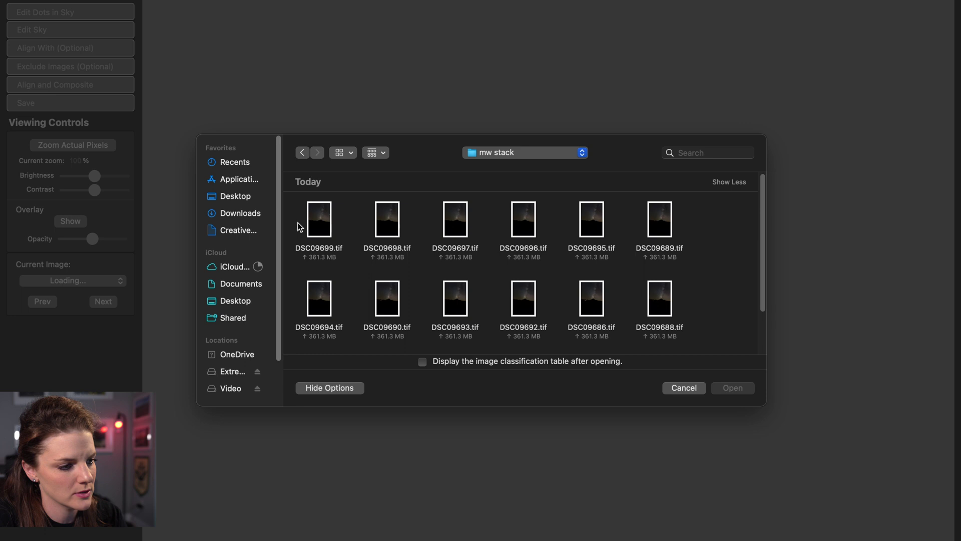
pyautogui.moveTo(293, 217); pyautogui.dragTo(711, 371)
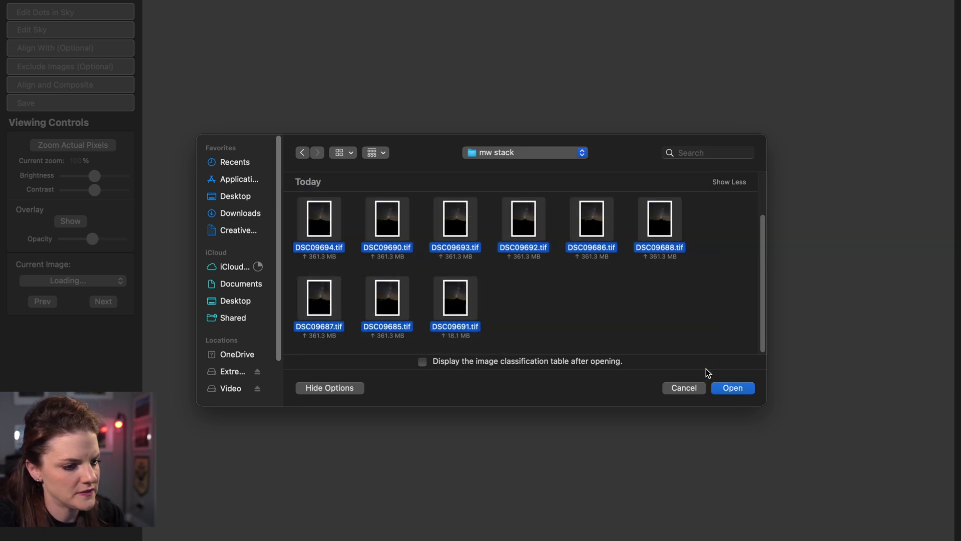
pyautogui.click(732, 388)
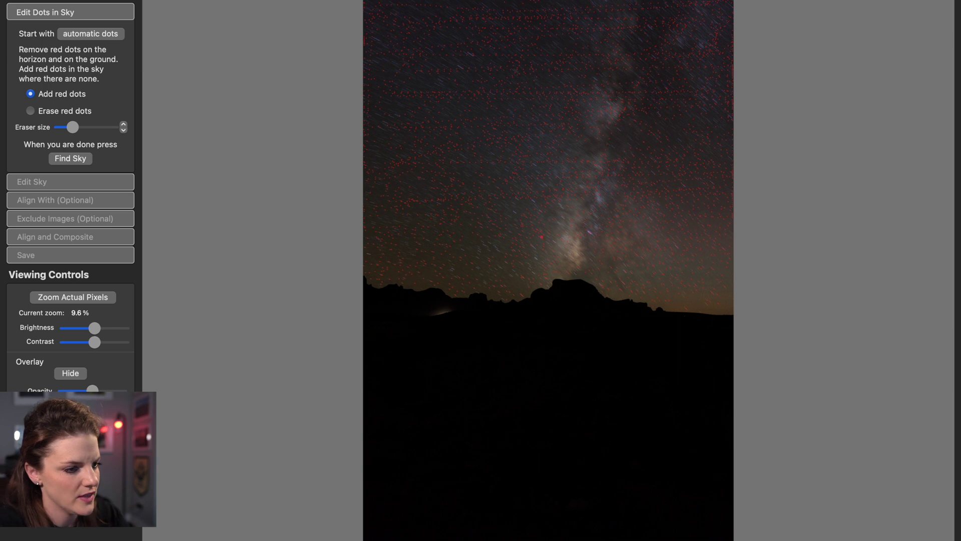
# Zoom in, erase the stray red dots on the ground below the horizon, then zoom out.
pyautogui.scroll(5, 541, 236)
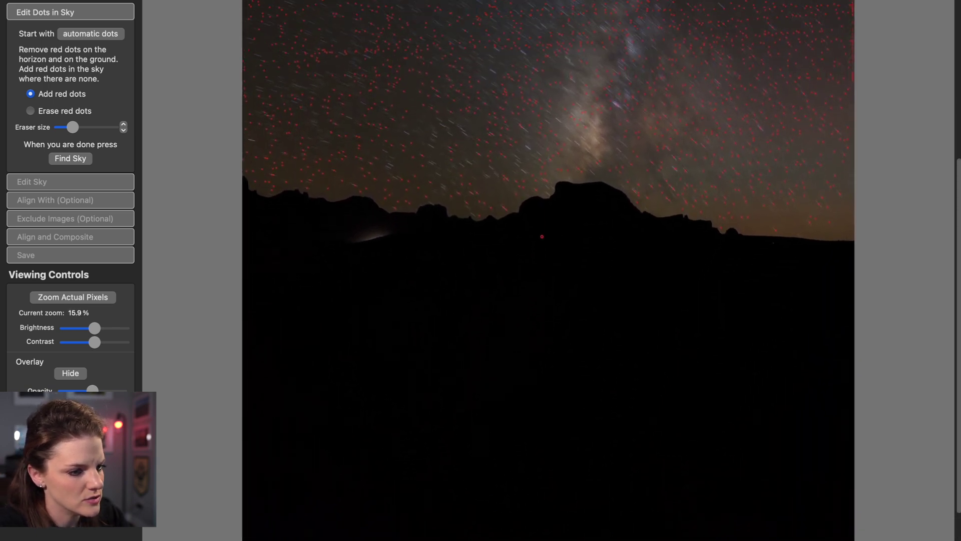
pyautogui.scroll(2, 542, 236)
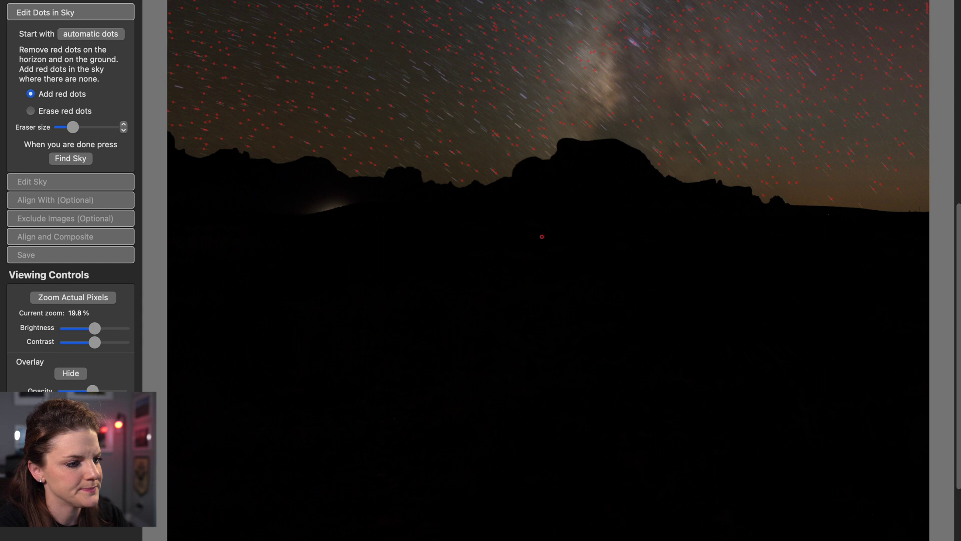
pyautogui.scroll(3, 541, 236)
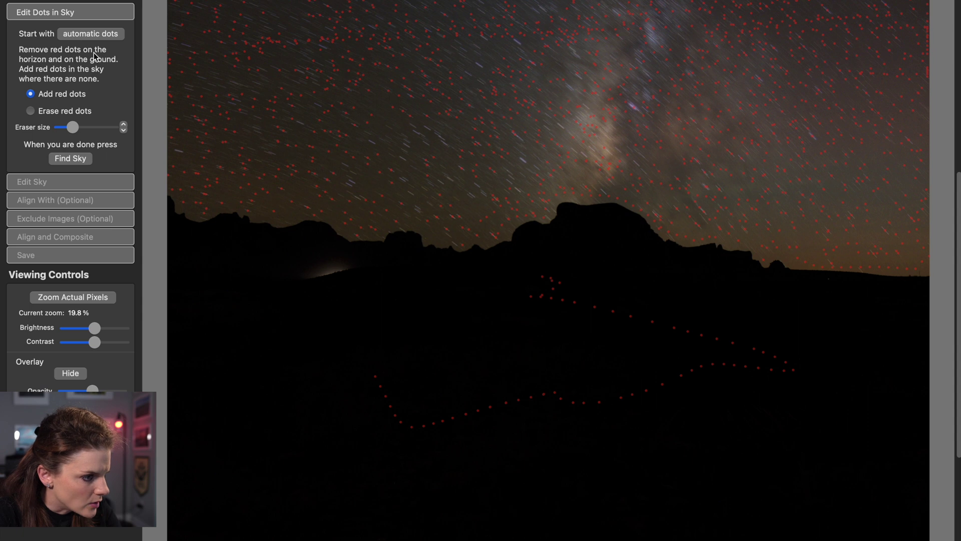
pyautogui.click(30, 111)
pyautogui.moveTo(350, 361)
pyautogui.mouseDown()
pyautogui.moveTo(369, 368)
pyautogui.moveTo(409, 426)
pyautogui.moveTo(644, 385)
pyautogui.moveTo(632, 381)
pyautogui.moveTo(785, 369)
pyautogui.moveTo(751, 349)
pyautogui.moveTo(654, 340)
pyautogui.moveTo(631, 328)
pyautogui.moveTo(748, 357)
pyautogui.moveTo(529, 300)
pyautogui.moveTo(561, 287)
pyautogui.moveTo(548, 277)
pyautogui.moveTo(566, 296)
pyautogui.mouseUp()
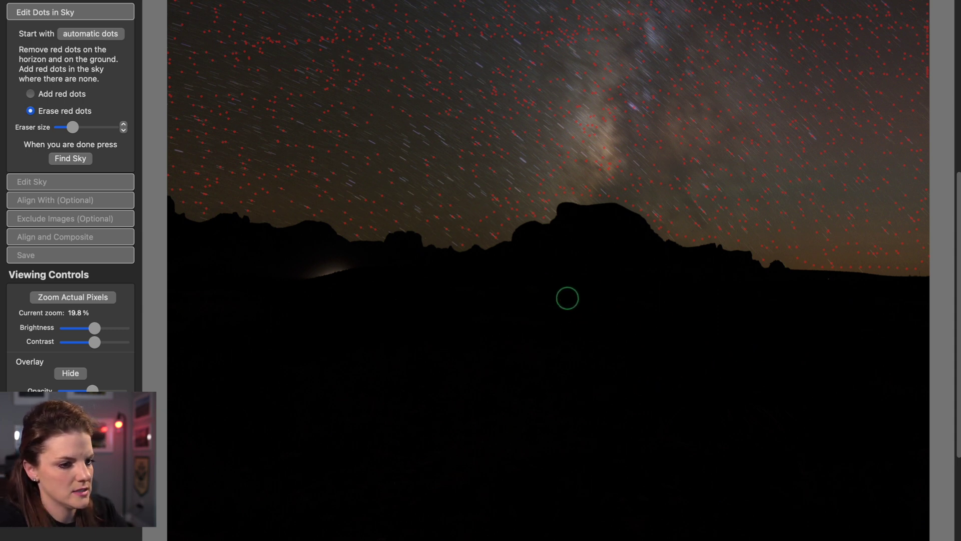
pyautogui.press('super+minus')
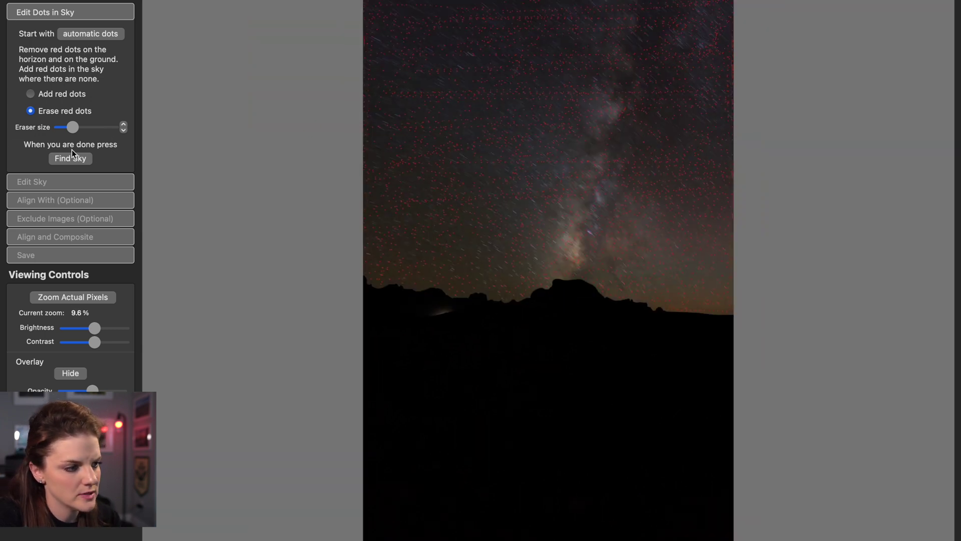
# Compute the sky mask and paint the brown patch on the ridge as sky.
pyautogui.click(63, 160)
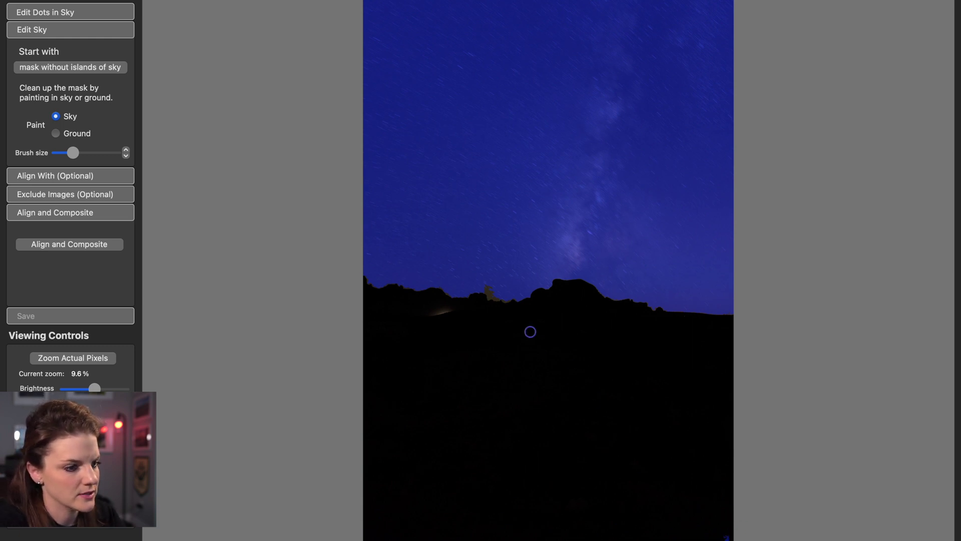
pyautogui.scroll(3, 530, 332)
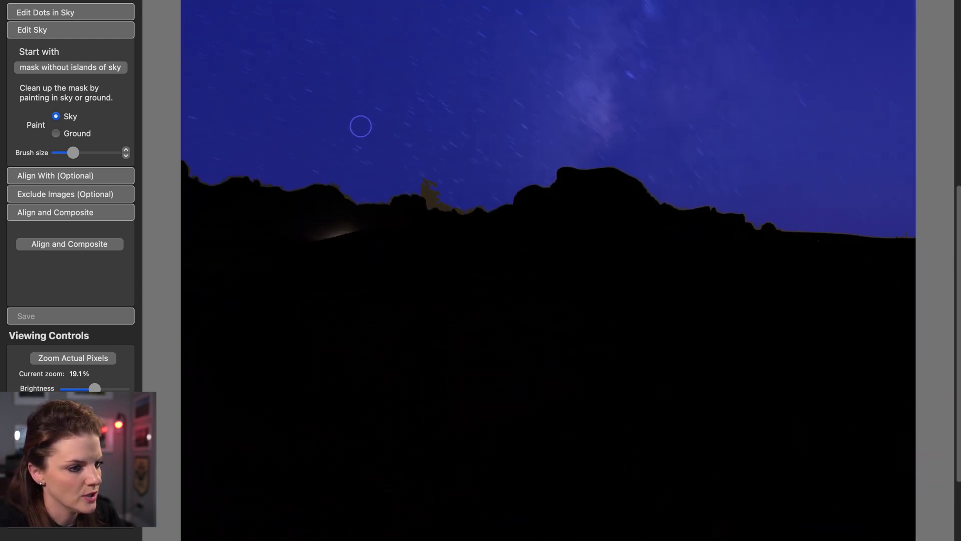
pyautogui.scroll(3, 361, 126)
pyautogui.scroll(4, 361, 126)
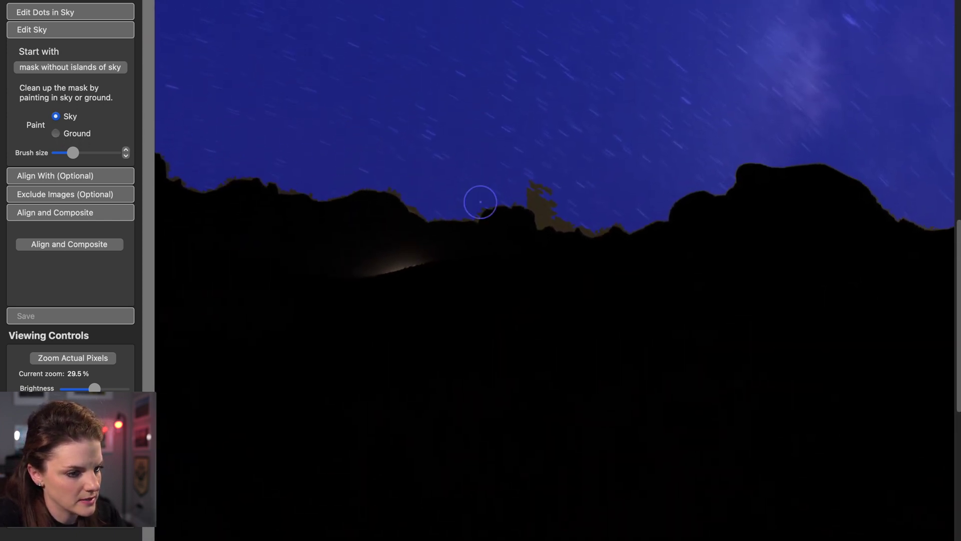
pyautogui.moveTo(478, 200)
pyautogui.mouseDown()
pyautogui.moveTo(530, 183)
pyautogui.moveTo(548, 207)
pyautogui.mouseUp()
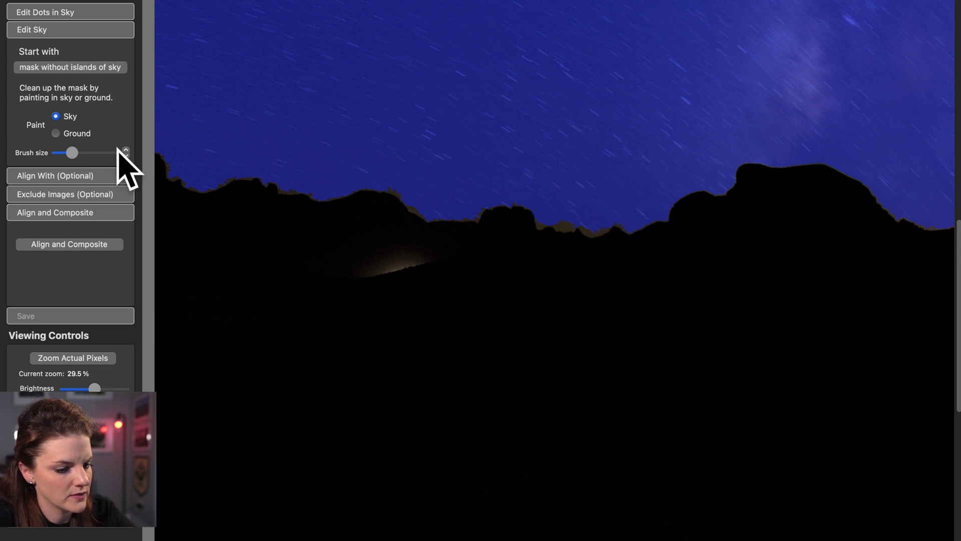
# With a smaller brush, paint the ridge-dip sliver as ground and clean up the bottom-right patch.
pyautogui.press('[')
pyautogui.press('[')
pyautogui.press('[')
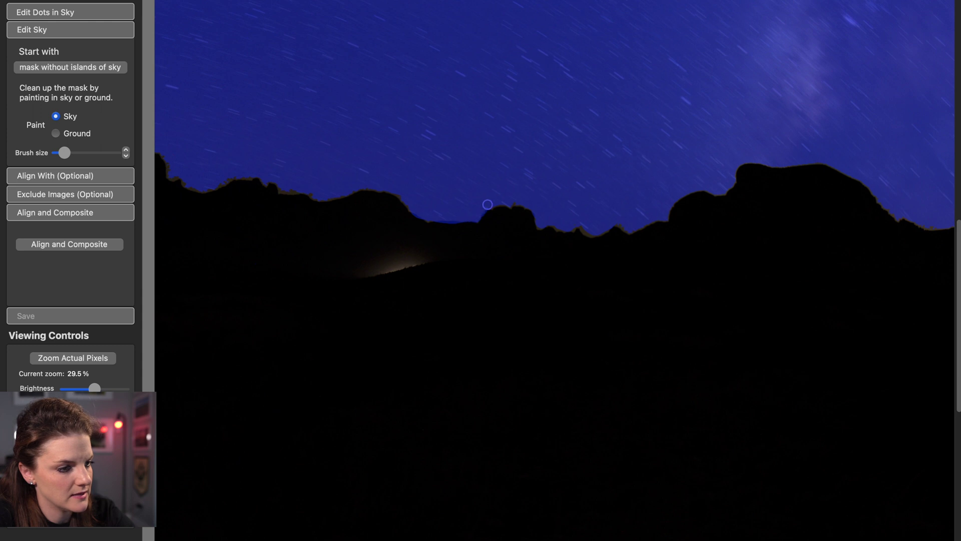
pyautogui.click(57, 133)
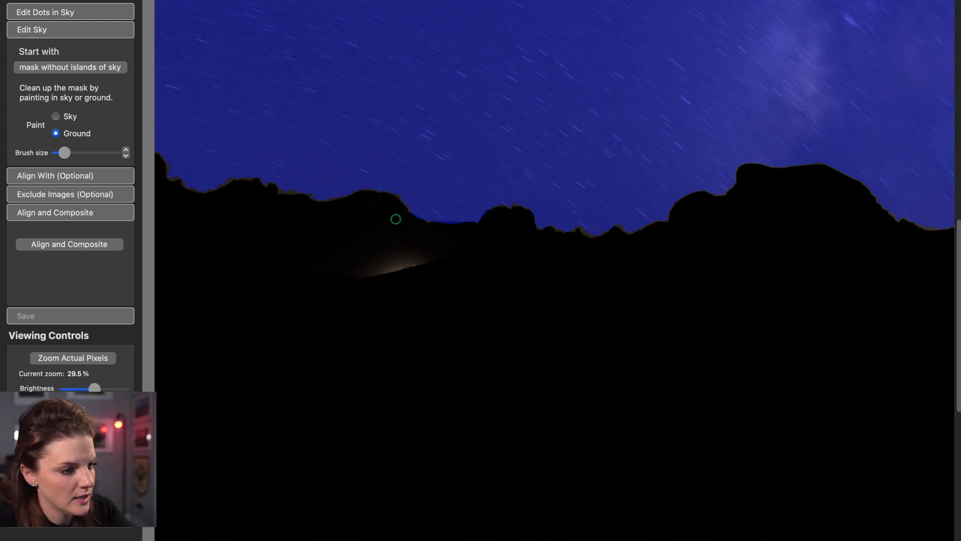
pyautogui.moveTo(420, 220); pyautogui.dragTo(468, 227)
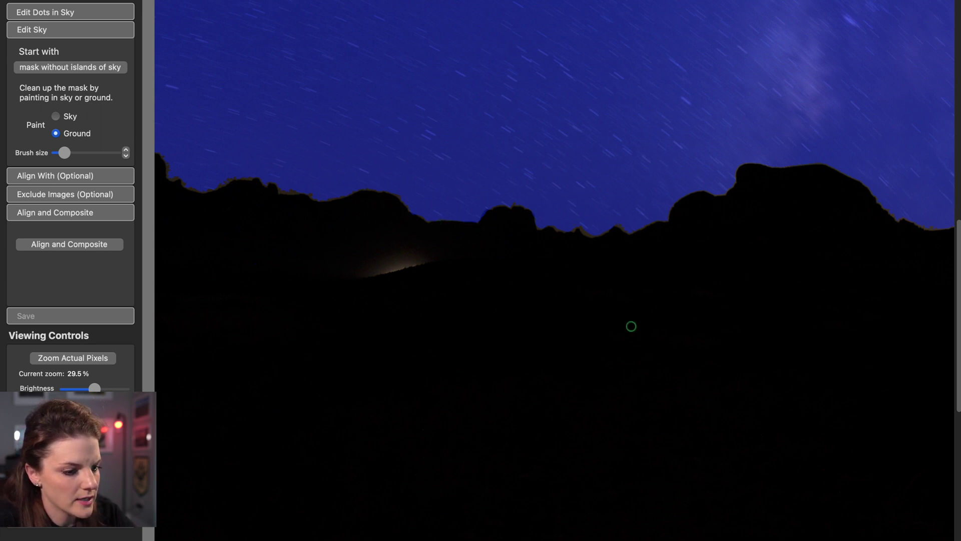
pyautogui.hscroll(2, 620, 327)
pyautogui.hscroll(10, 621, 328)
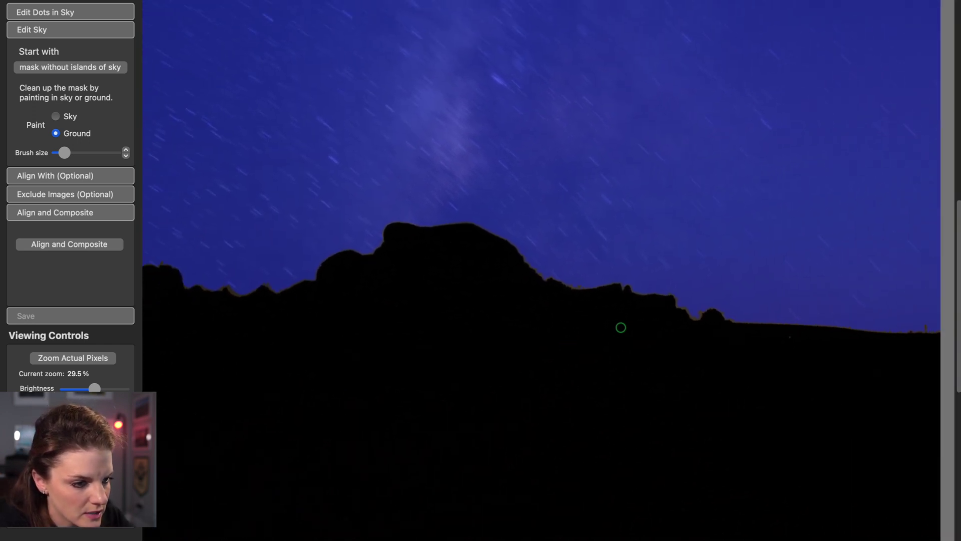
pyautogui.click(56, 116)
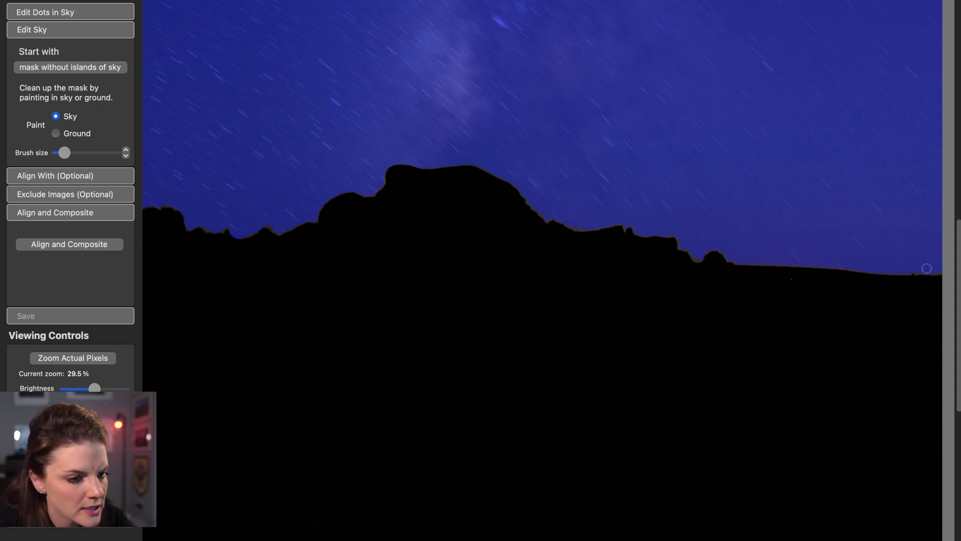
pyautogui.scroll(-10, 828, 382)
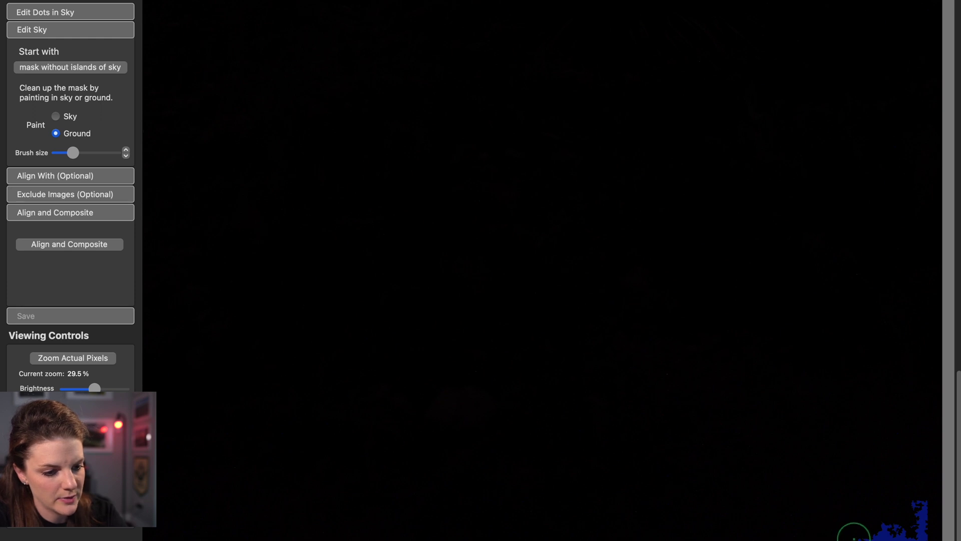
pyautogui.moveTo(854, 532); pyautogui.dragTo(920, 516)
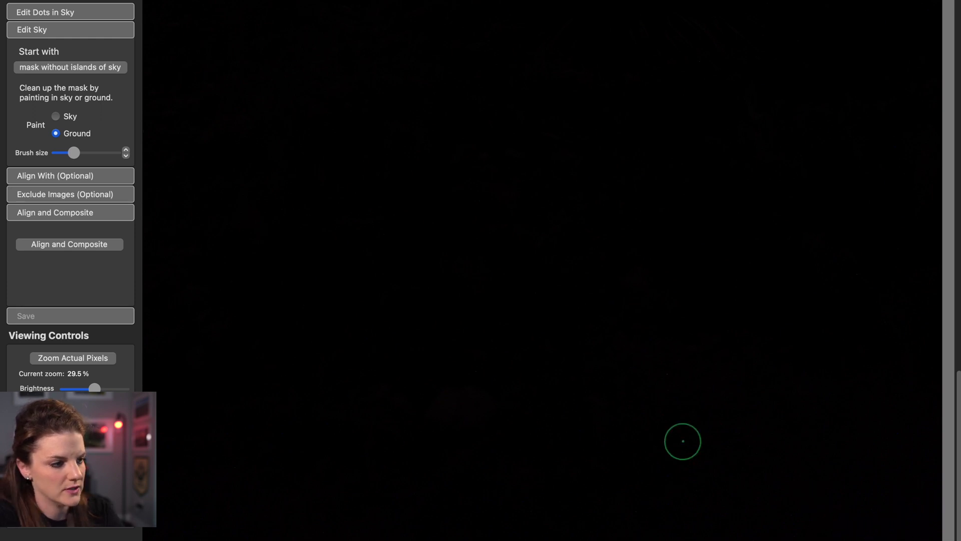
pyautogui.scroll(-5, 683, 441)
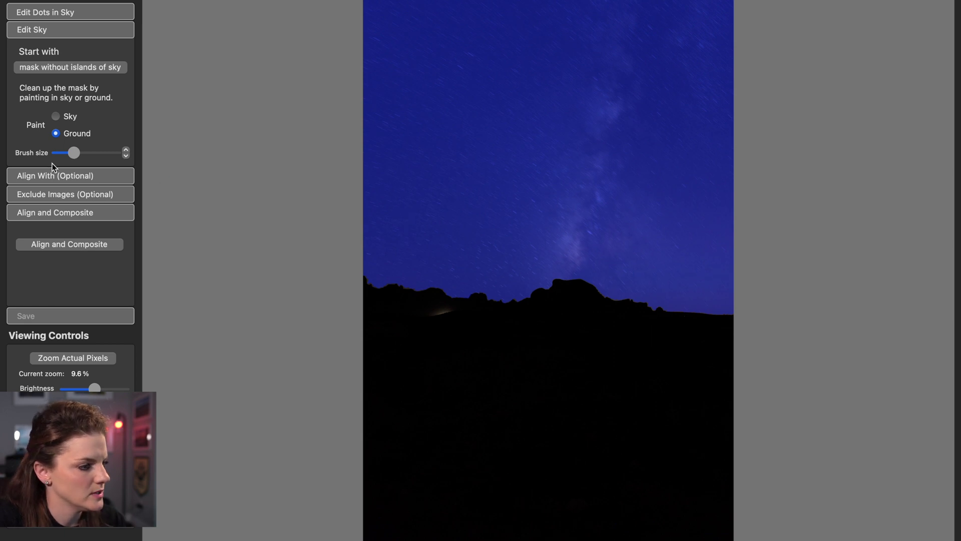
# Align and composite the images, then inspect the result at actual pixels.
pyautogui.click(86, 244)
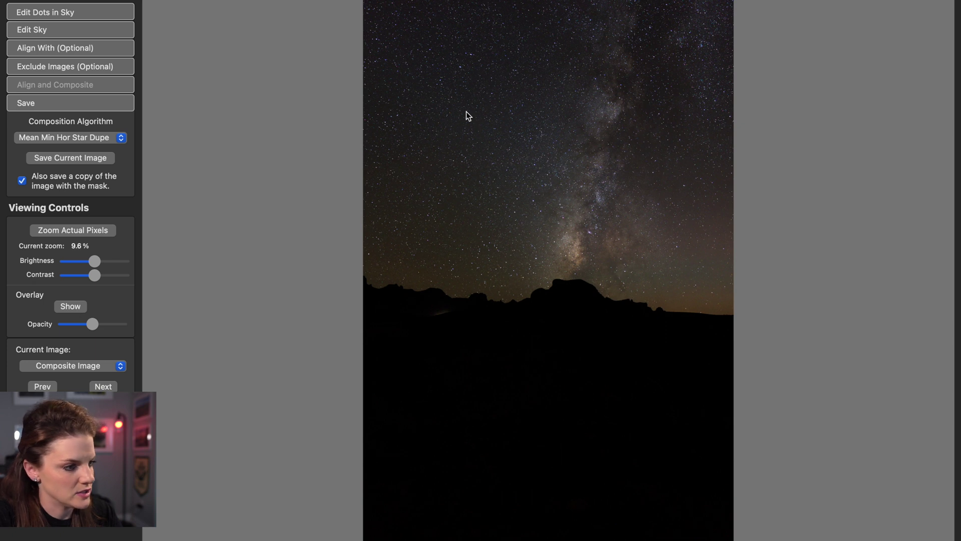
pyautogui.click(90, 232)
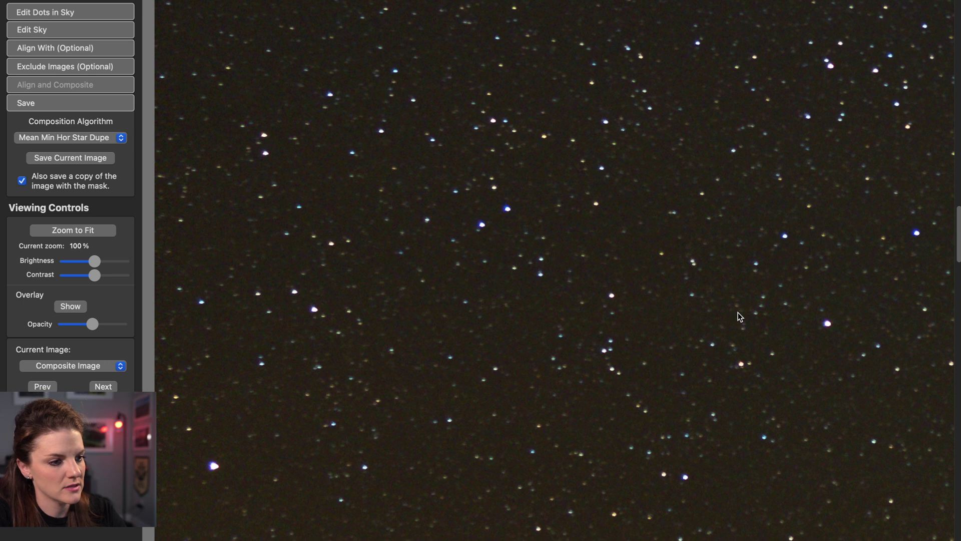
pyautogui.scroll(-5, 737, 312)
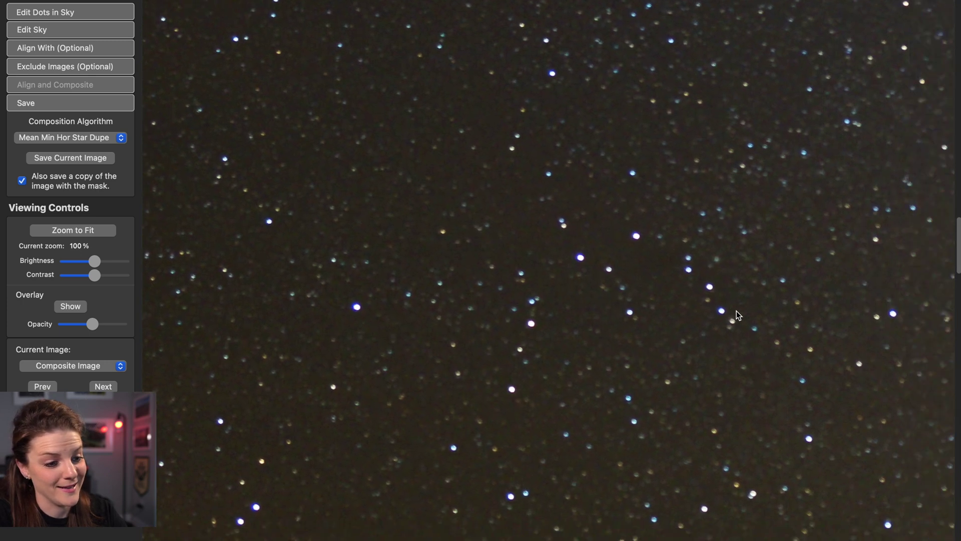
pyautogui.hscroll(10, 737, 311)
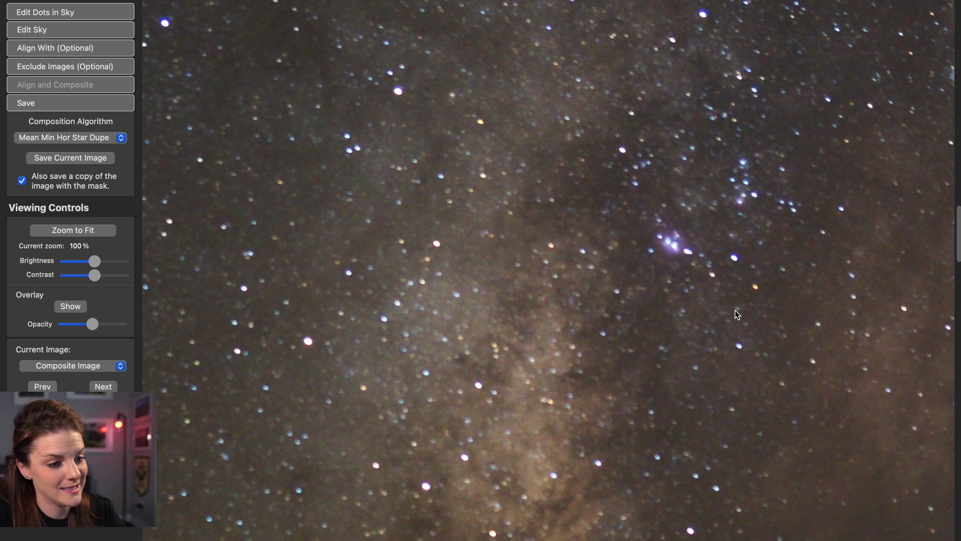
pyautogui.scroll(-10, 734, 310)
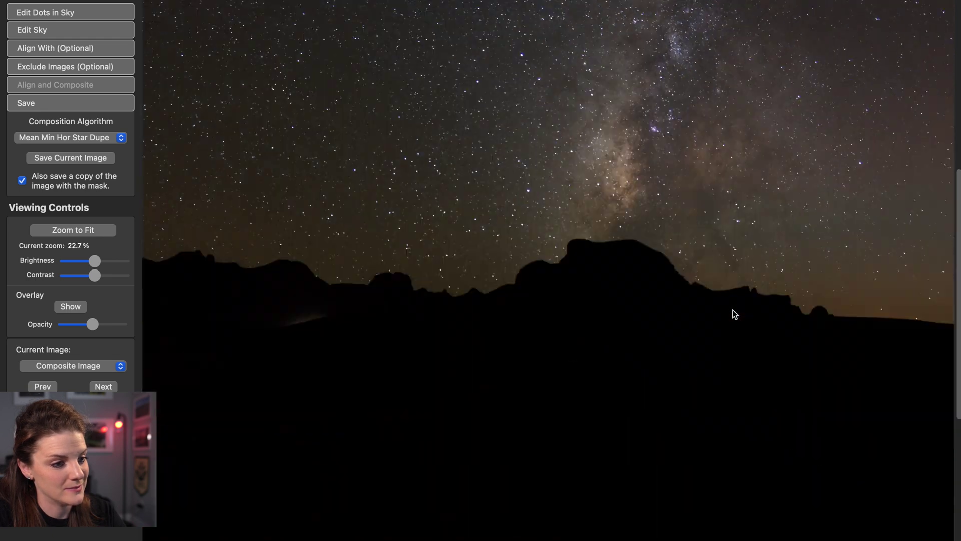
pyautogui.scroll(-1, 735, 314)
# Save the composite TIFF and its mask copy.
pyautogui.click(75, 158)
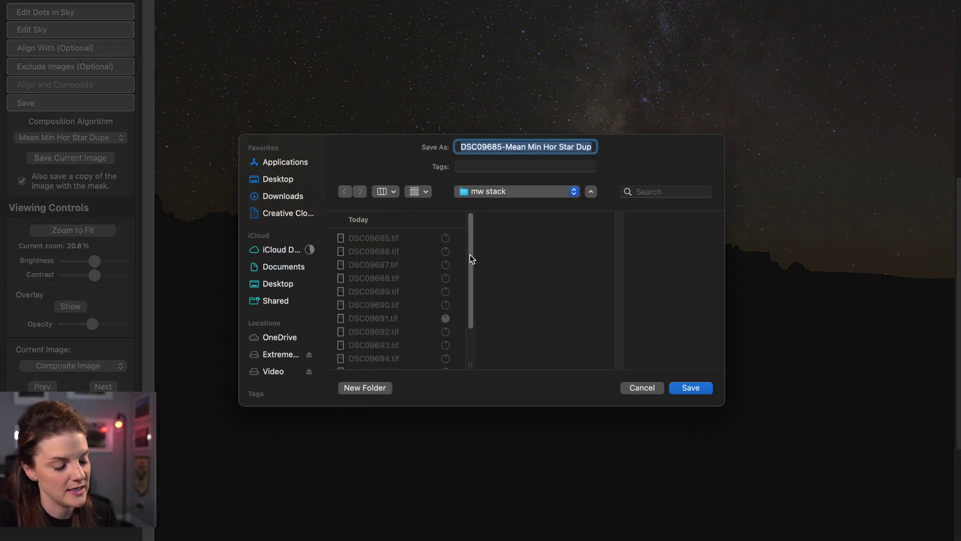
pyautogui.click(691, 388)
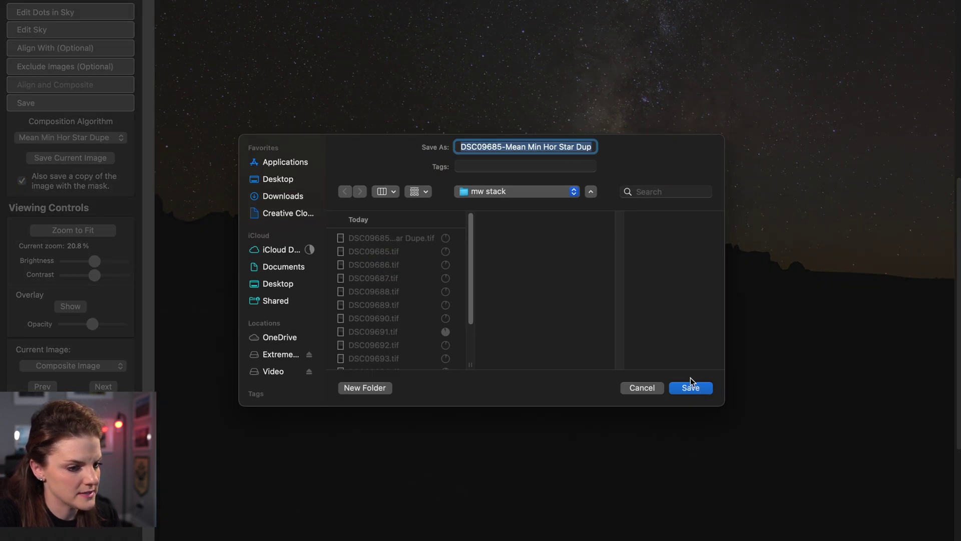
pyautogui.click(691, 391)
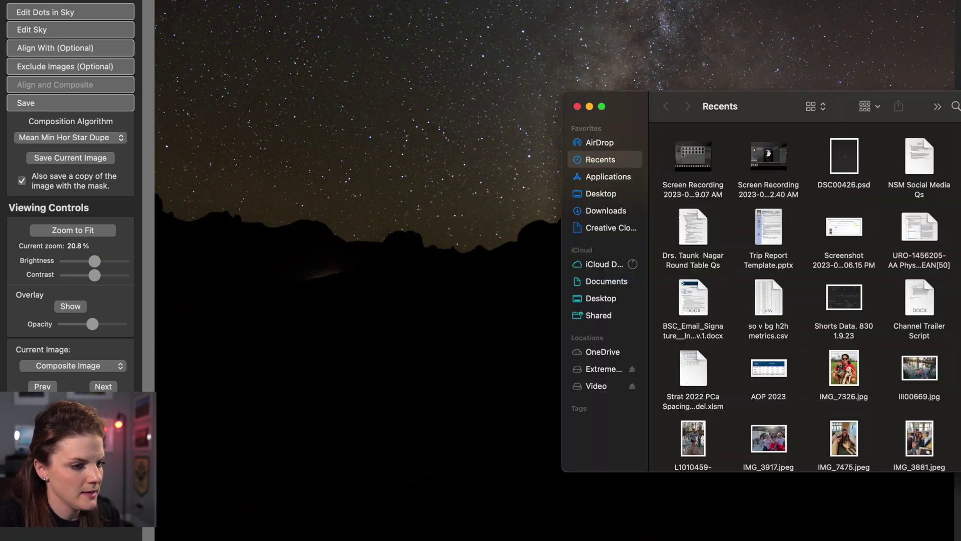
# Open the mw stack folder on the Desktop in Finder.
pyautogui.click(600, 300)
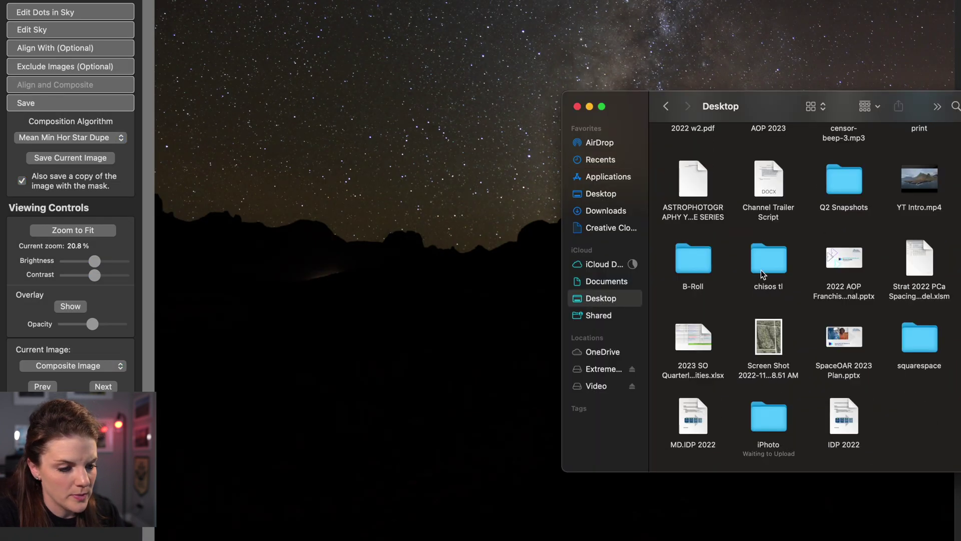
pyautogui.scroll(5, 856, 241)
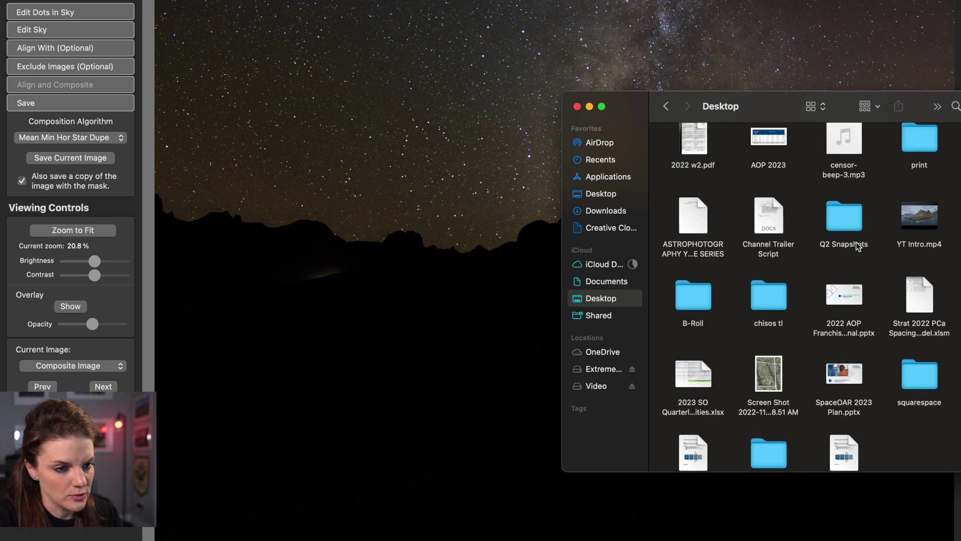
pyautogui.scroll(3, 852, 291)
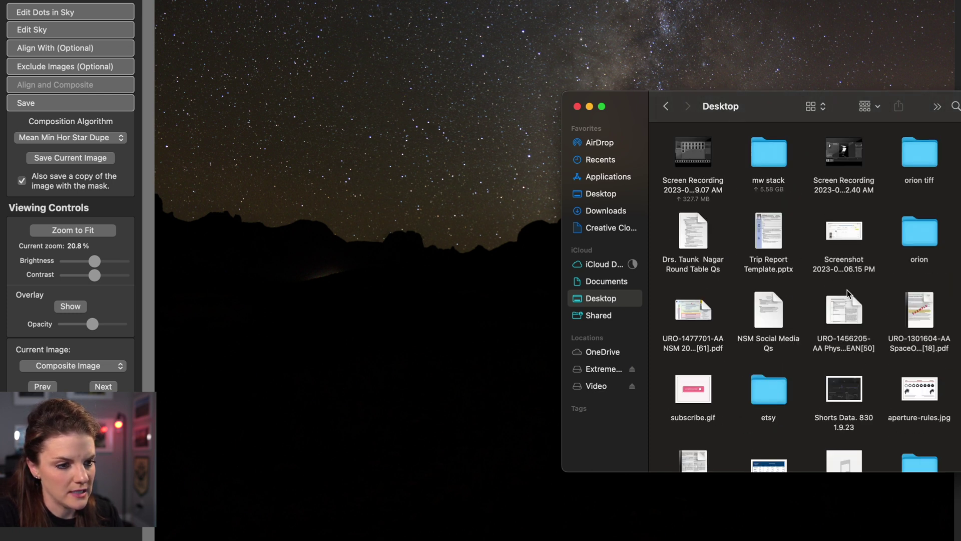
pyautogui.doubleClick(767, 169)
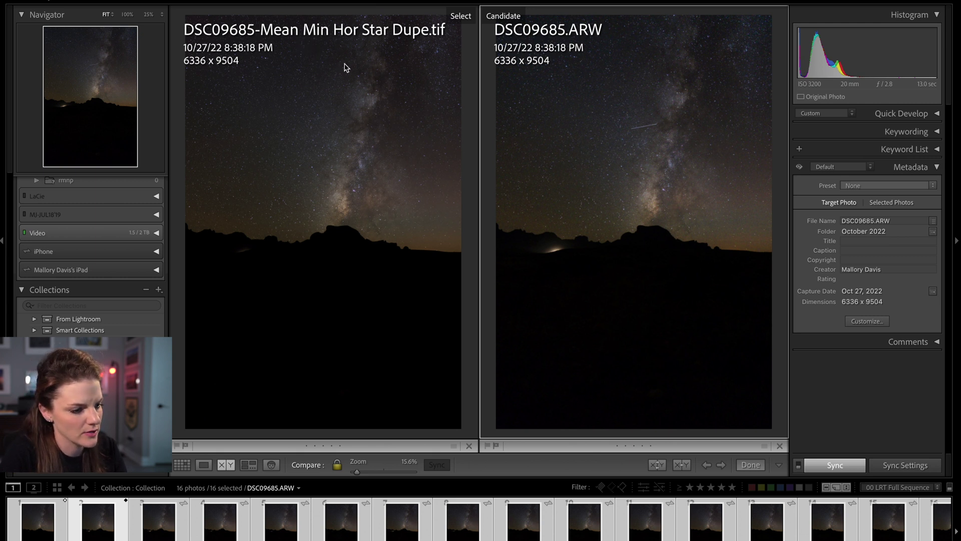
# Zoom both images to 100% and pan across the sky, rock silhouette and horizon stars.
pyautogui.click(681, 167)
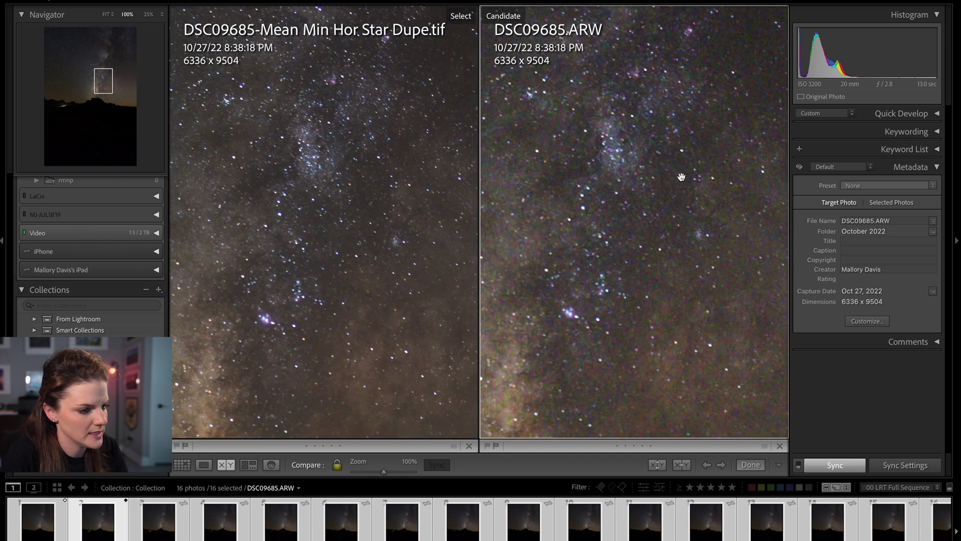
pyautogui.moveTo(692, 227); pyautogui.dragTo(683, 172)
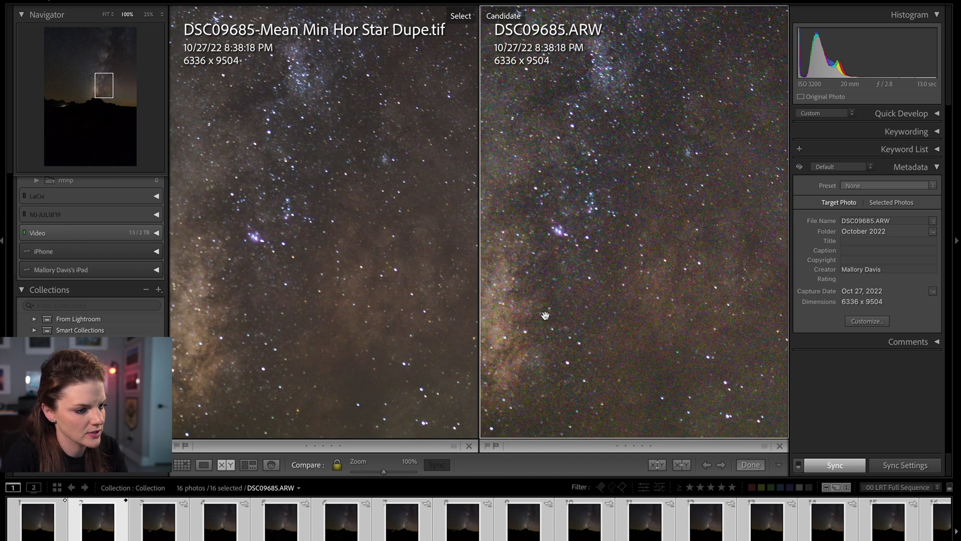
pyautogui.moveTo(559, 278); pyautogui.dragTo(658, 280)
pyautogui.moveTo(582, 332); pyautogui.dragTo(648, 280)
pyautogui.moveTo(562, 336); pyautogui.dragTo(625, 278)
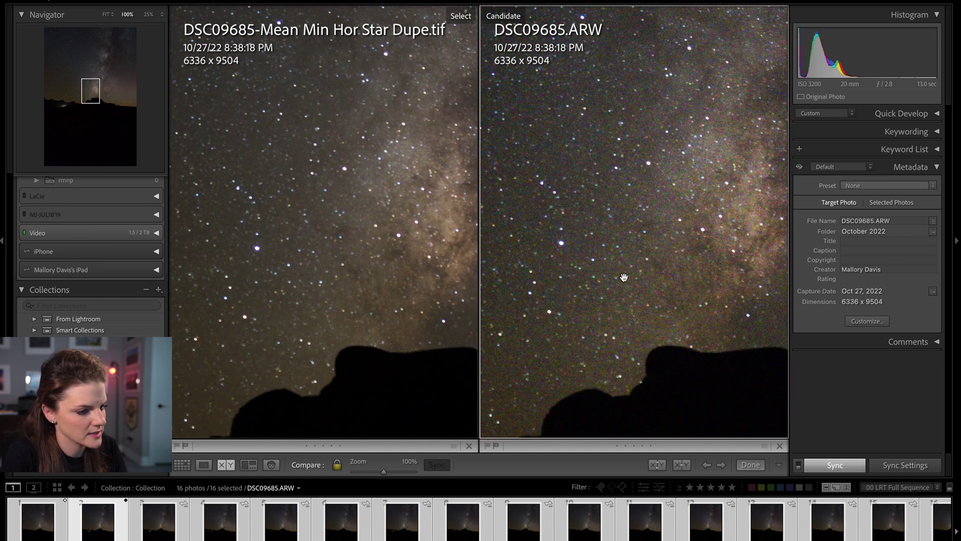
pyautogui.moveTo(552, 405); pyautogui.dragTo(664, 308)
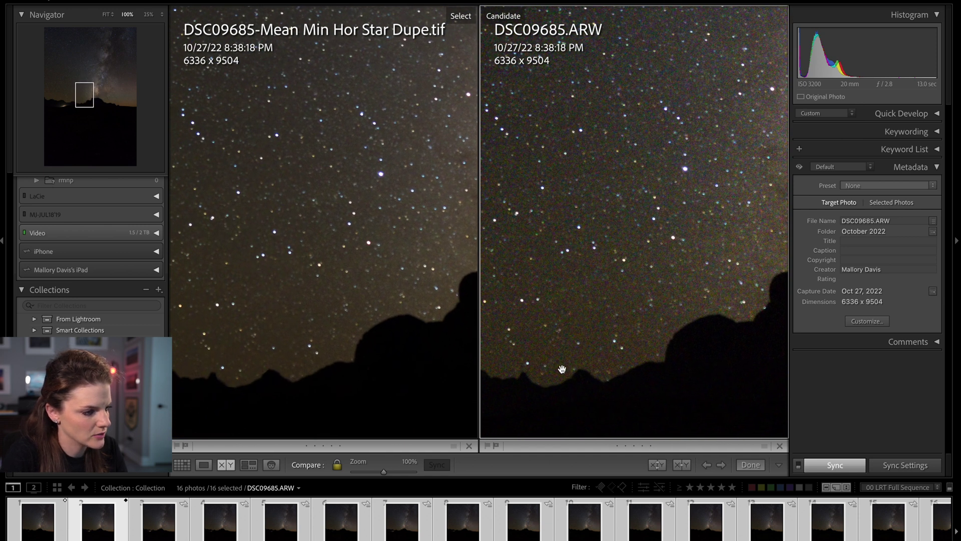
pyautogui.moveTo(528, 352); pyautogui.dragTo(607, 392)
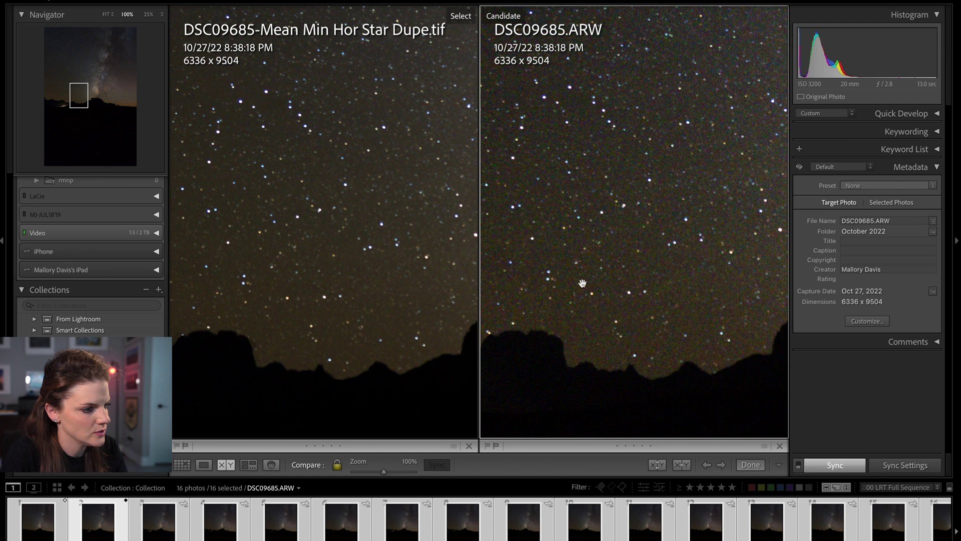
pyautogui.moveTo(580, 279); pyautogui.dragTo(681, 254)
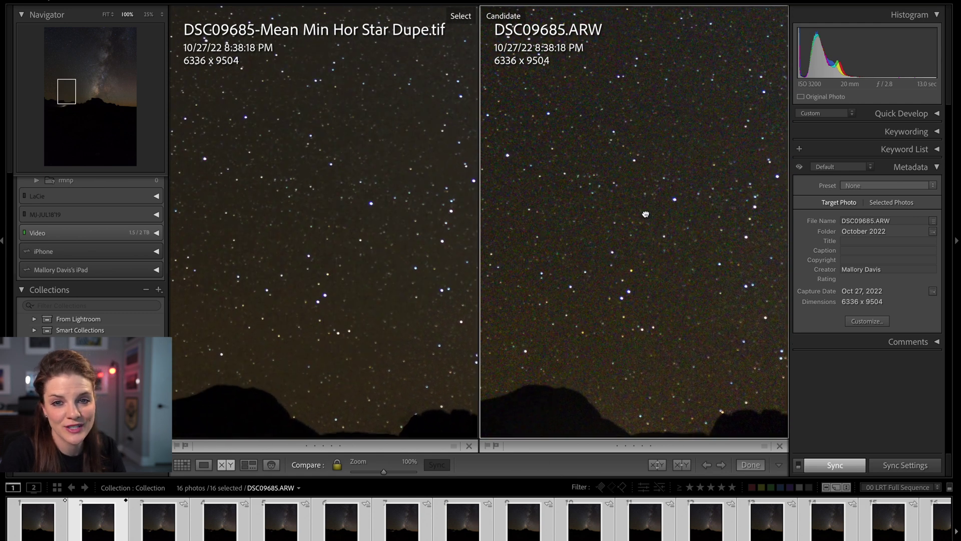